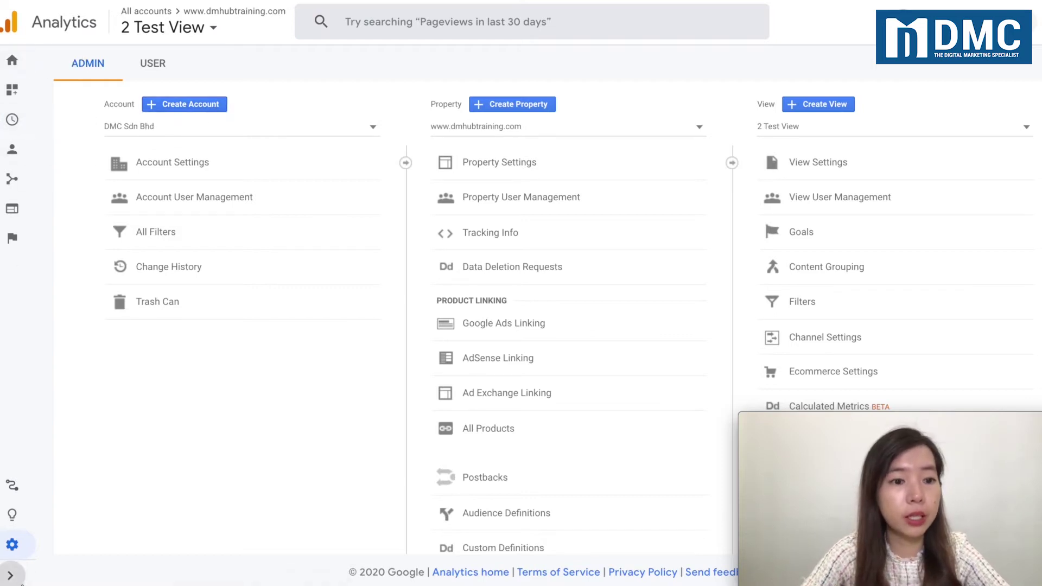
# Start creating a new Analytics account and name it DMC Demo
pyautogui.moveTo(13, 548)
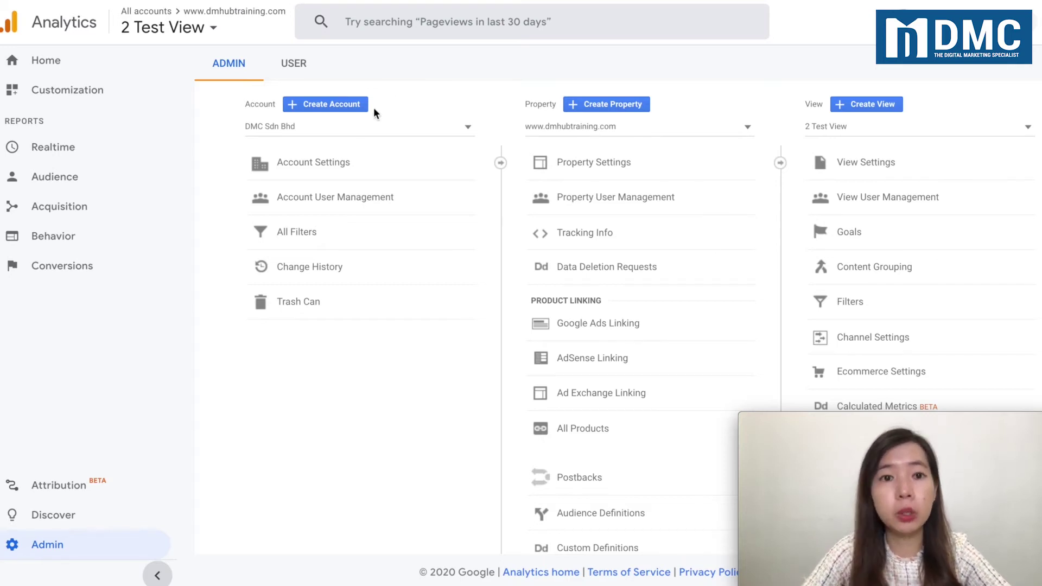
pyautogui.click(352, 105)
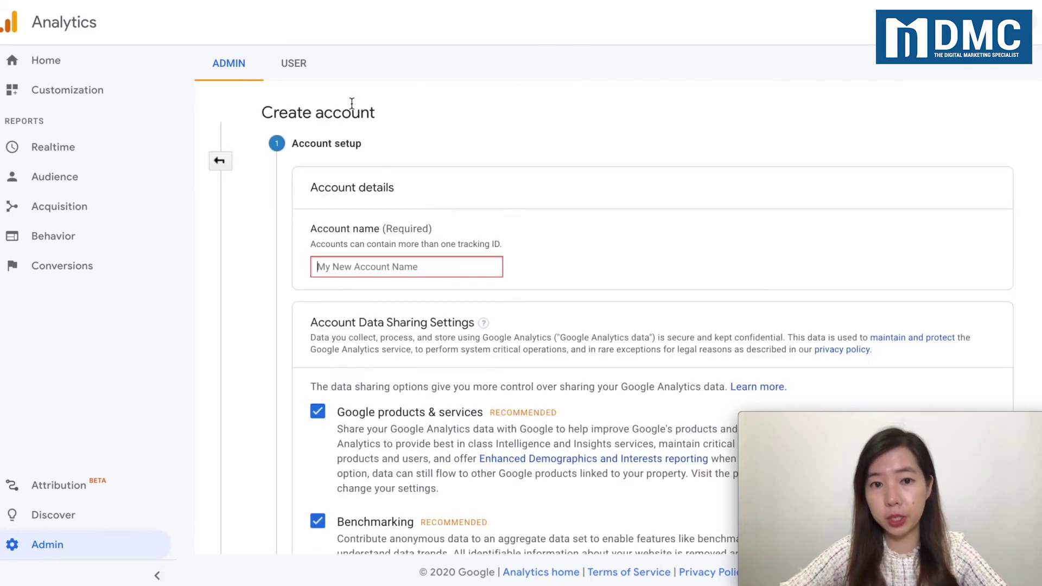
pyautogui.scroll(-1, 356, 356)
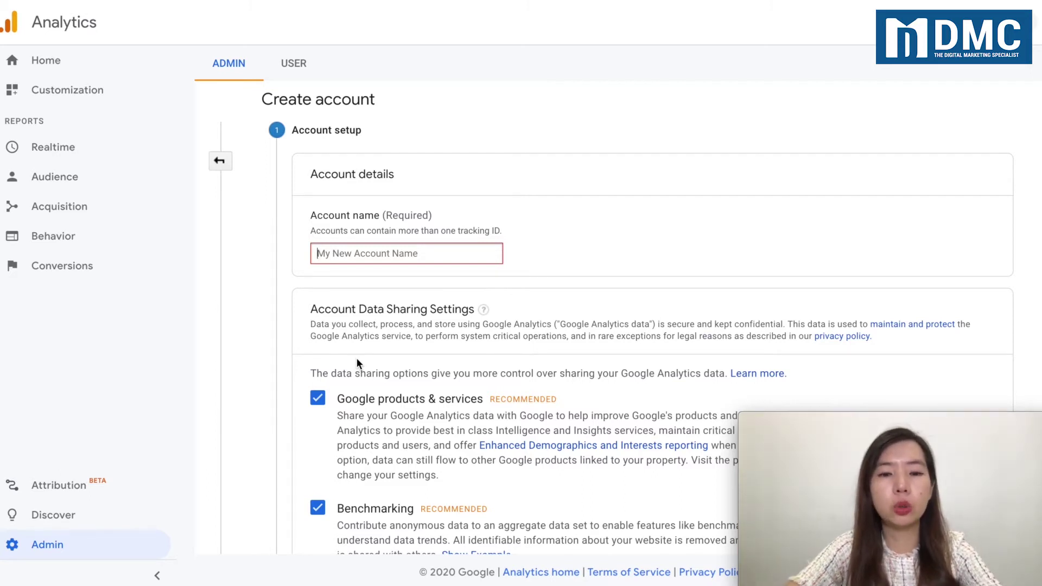
pyautogui.write('DMC Demo')
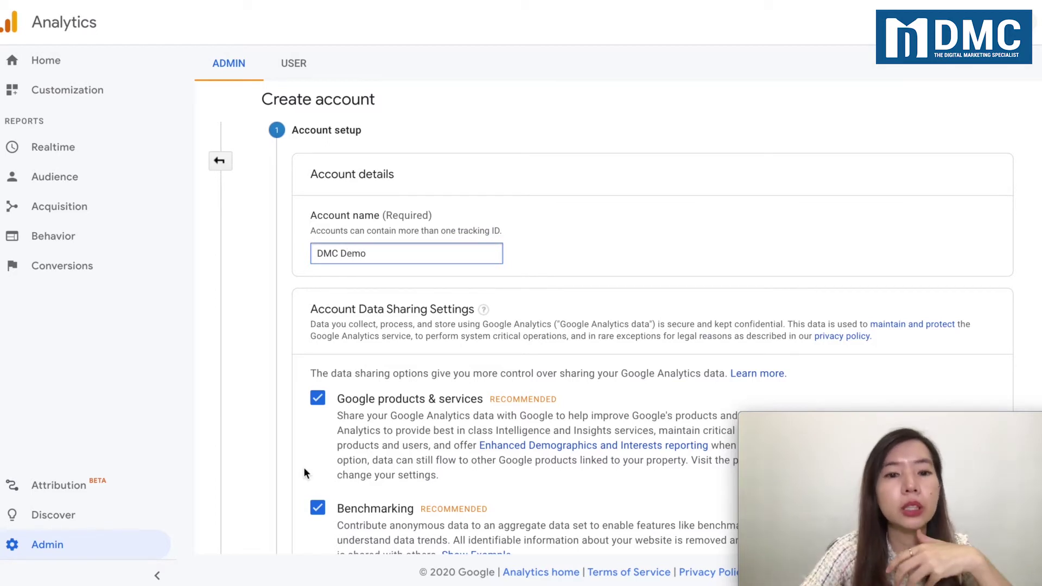
# Review the account data sharing settings, keep all four options enabled, and continue to the measurement choice
pyautogui.scroll(-4, 303, 467)
pyautogui.scroll(-3, 304, 467)
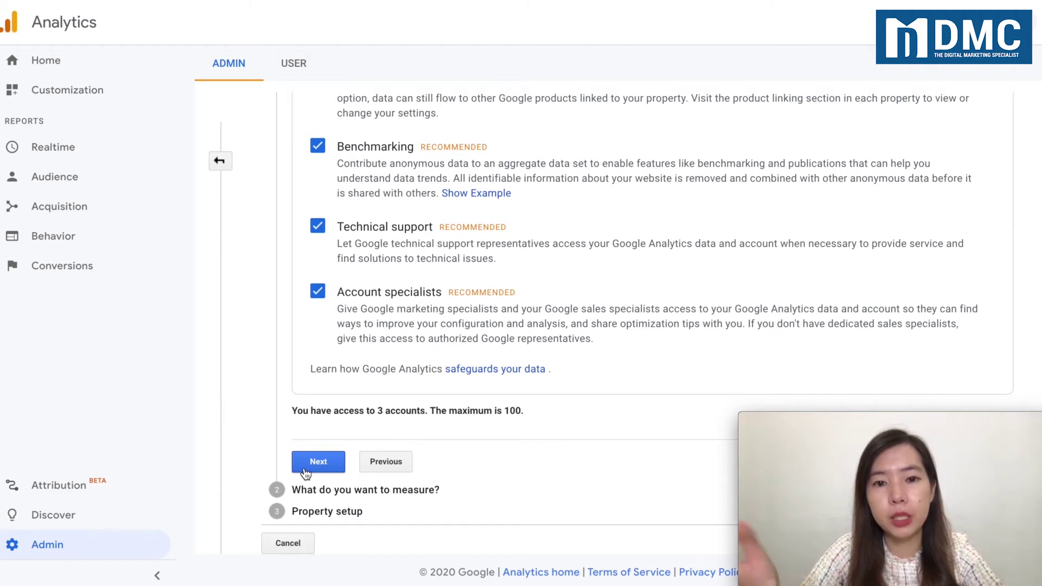
pyautogui.scroll(1, 330, 386)
pyautogui.scroll(2, 330, 384)
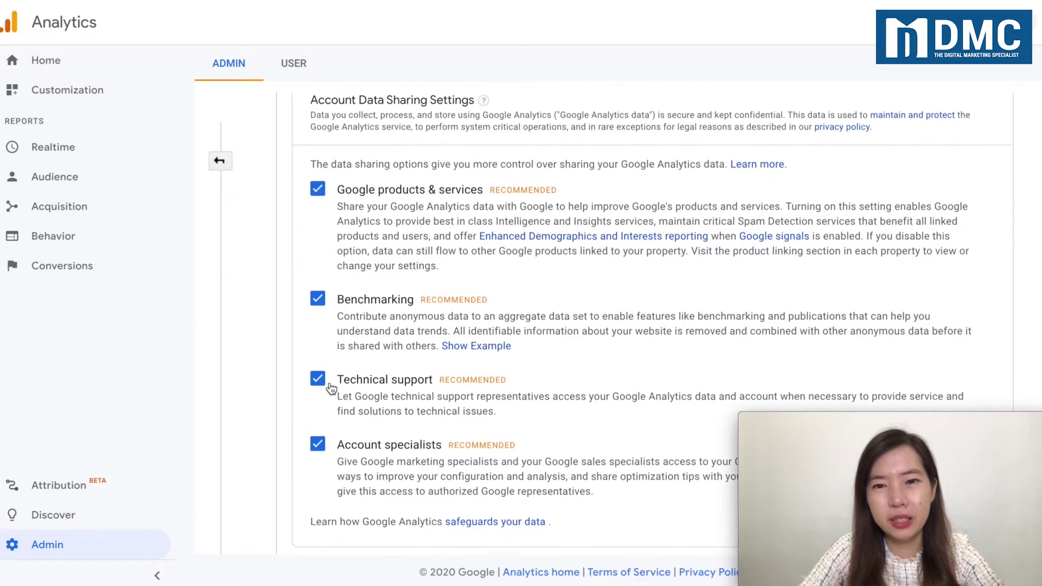
pyautogui.scroll(-3, 330, 384)
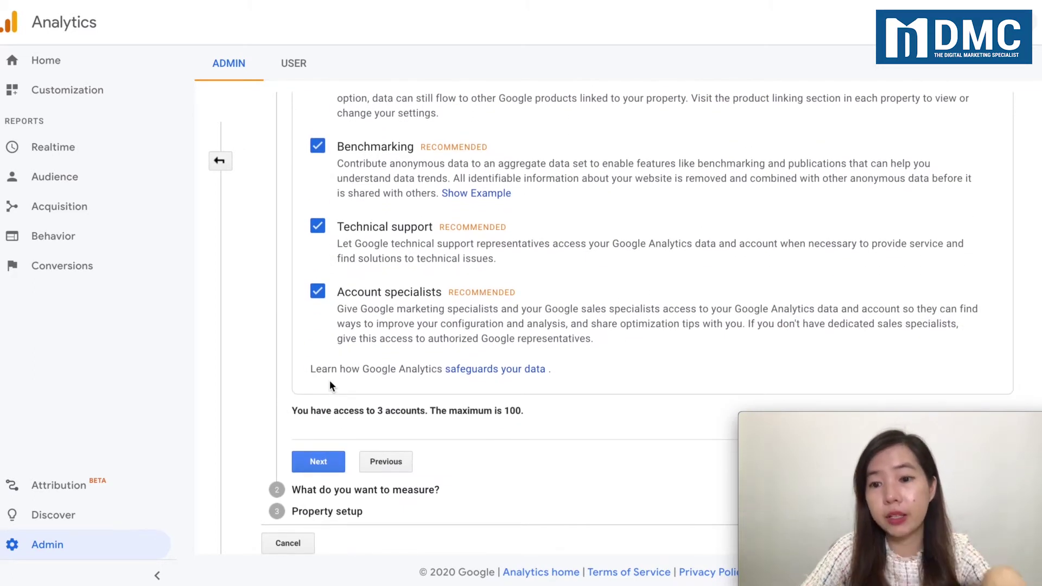
pyautogui.click(318, 461)
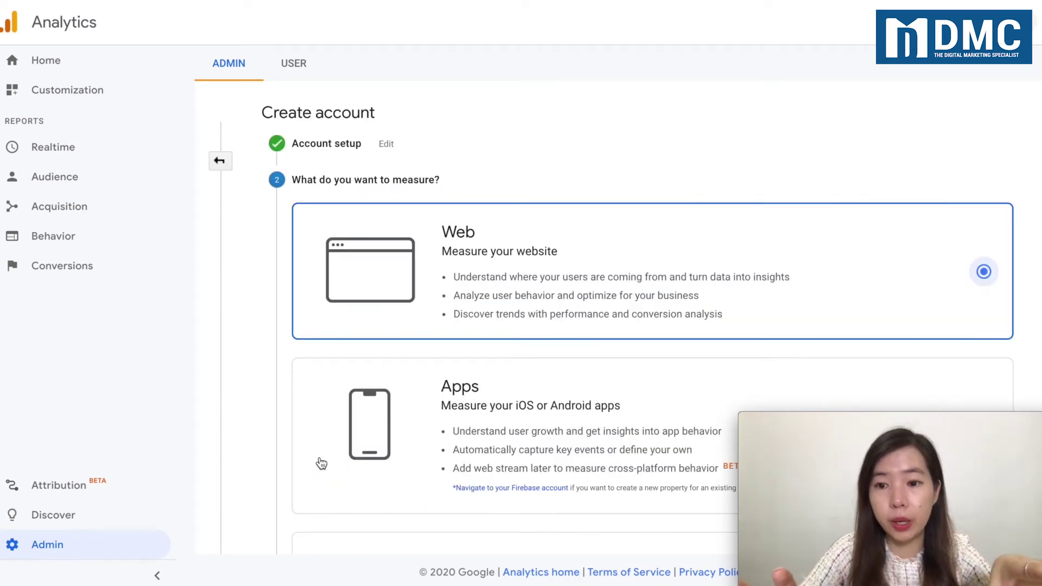
# Review the measurement options, keep Web as what to measure, and continue to the property setup
pyautogui.scroll(-1, 322, 463)
pyautogui.scroll(-3, 321, 463)
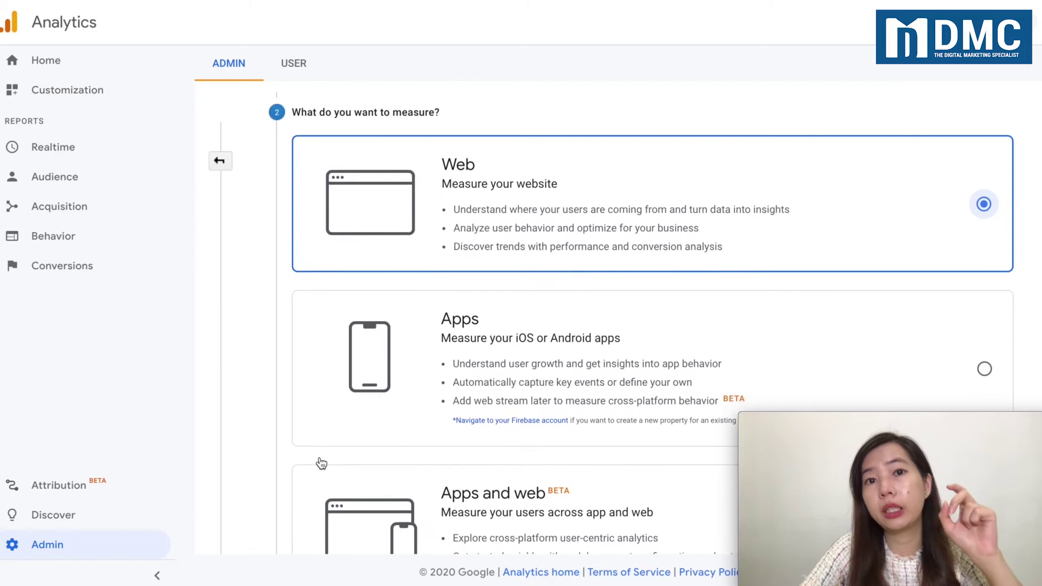
pyautogui.scroll(-5, 321, 463)
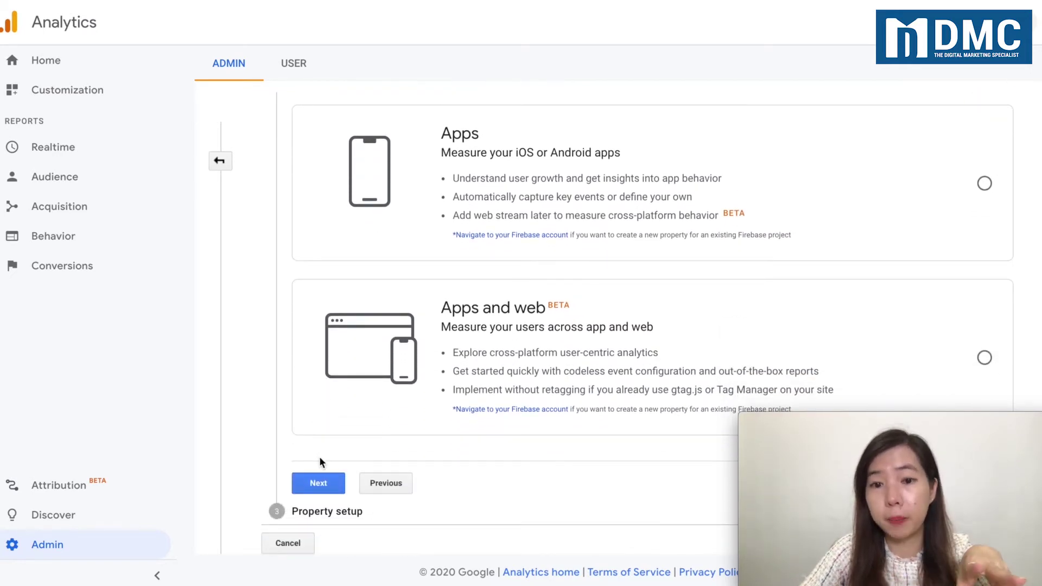
pyautogui.scroll(8, 514, 367)
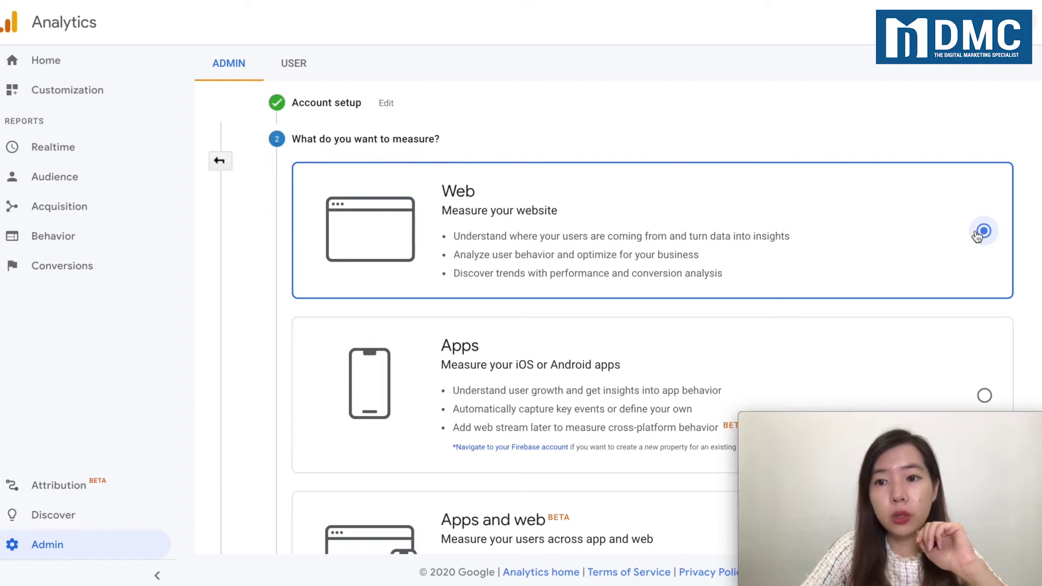
pyautogui.scroll(-4, 504, 250)
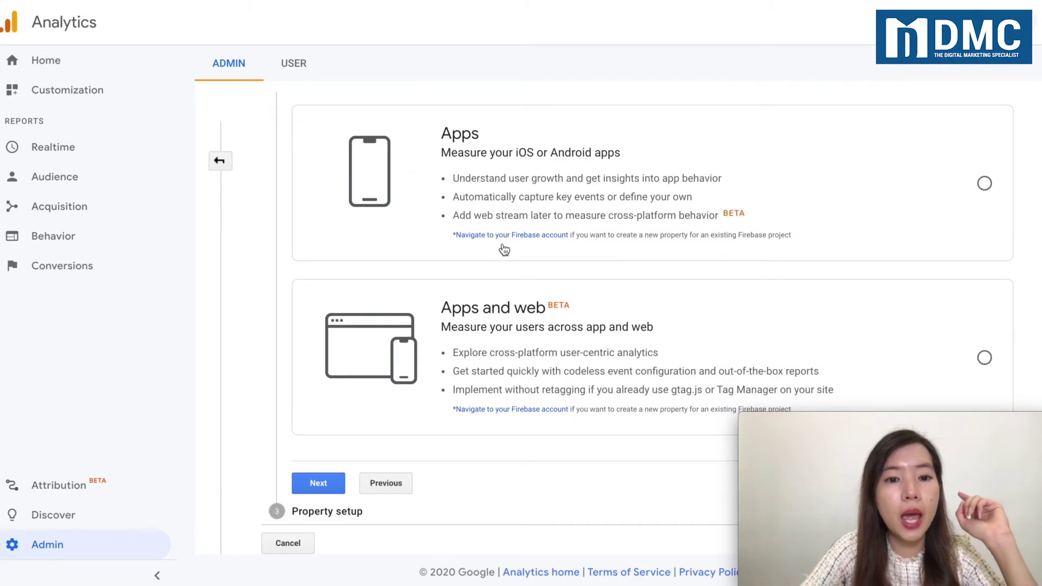
pyautogui.click(318, 482)
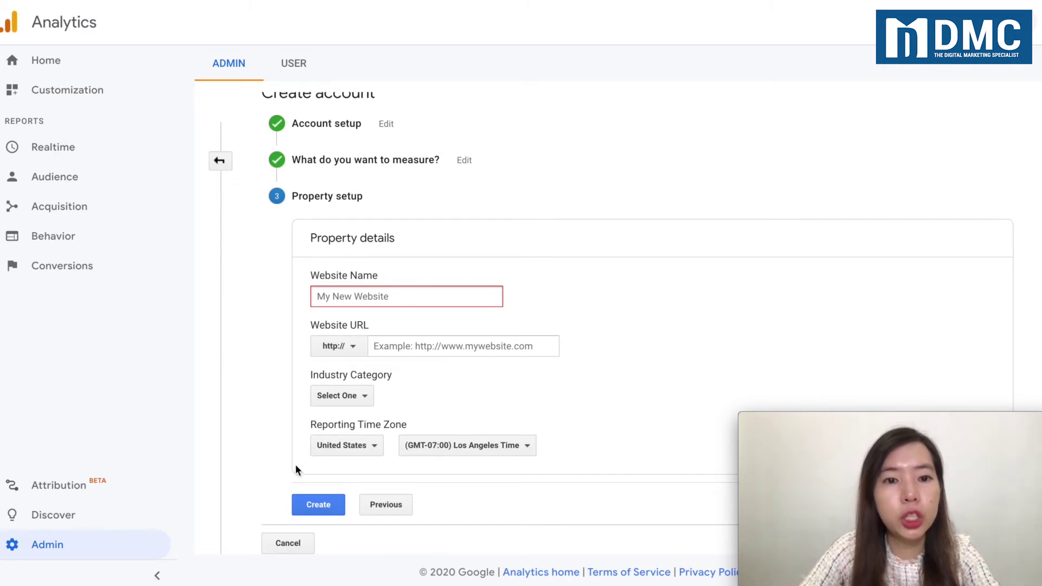
pyautogui.click(357, 351)
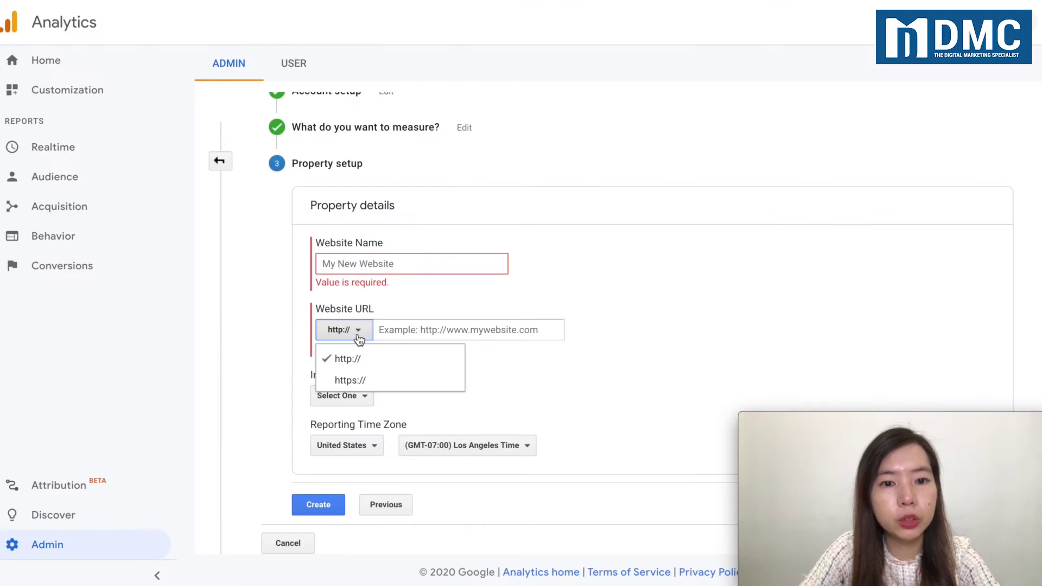
pyautogui.click(353, 379)
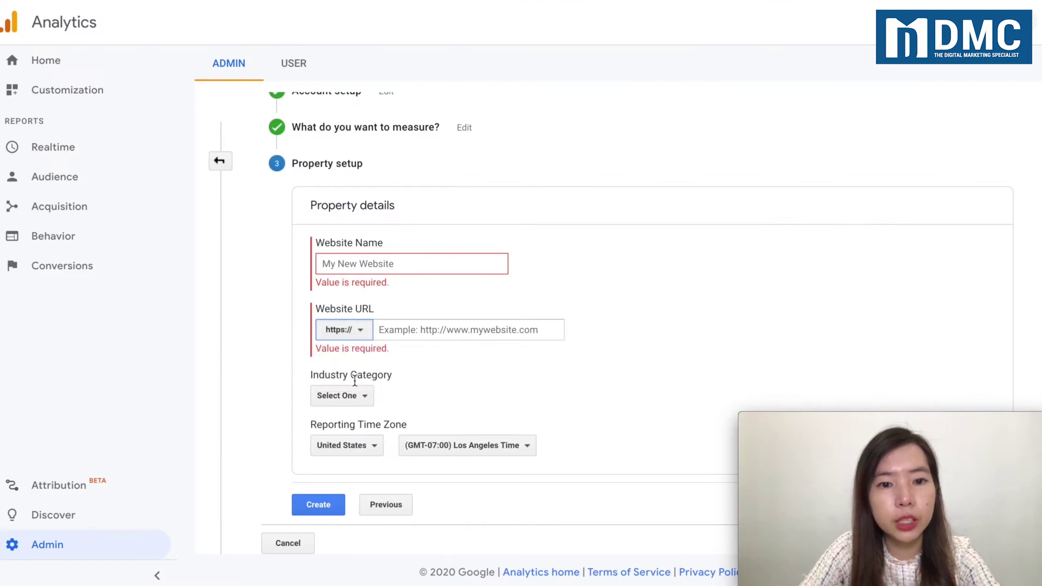
pyautogui.click(407, 329)
pyautogui.write('https://www.dmhubtraining.my/')
pyautogui.moveTo(411, 331); pyautogui.dragTo(279, 337)
pyautogui.press('BackSpace')
pyautogui.press('BackSpace')
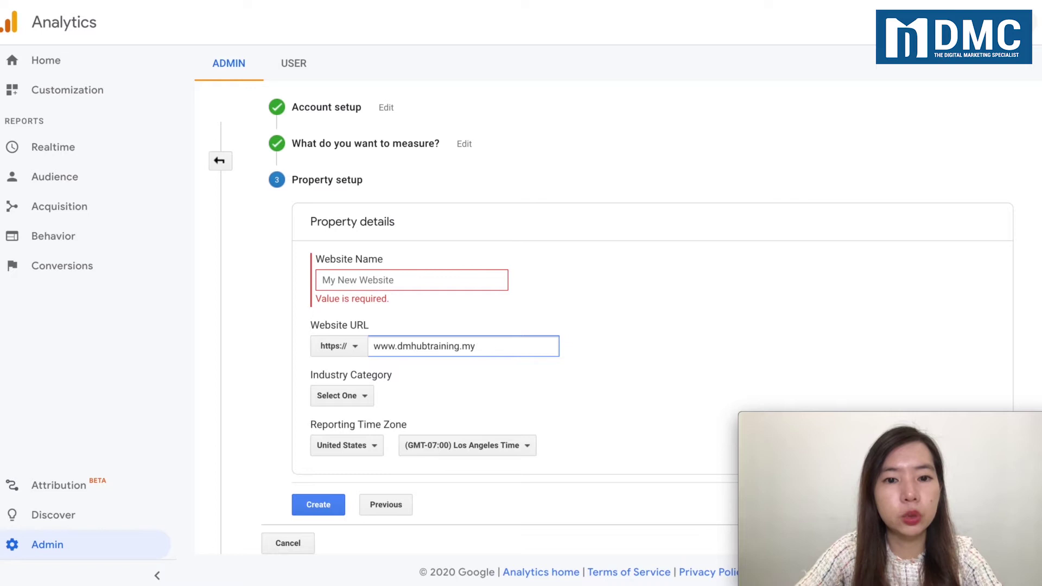
pyautogui.click(355, 348)
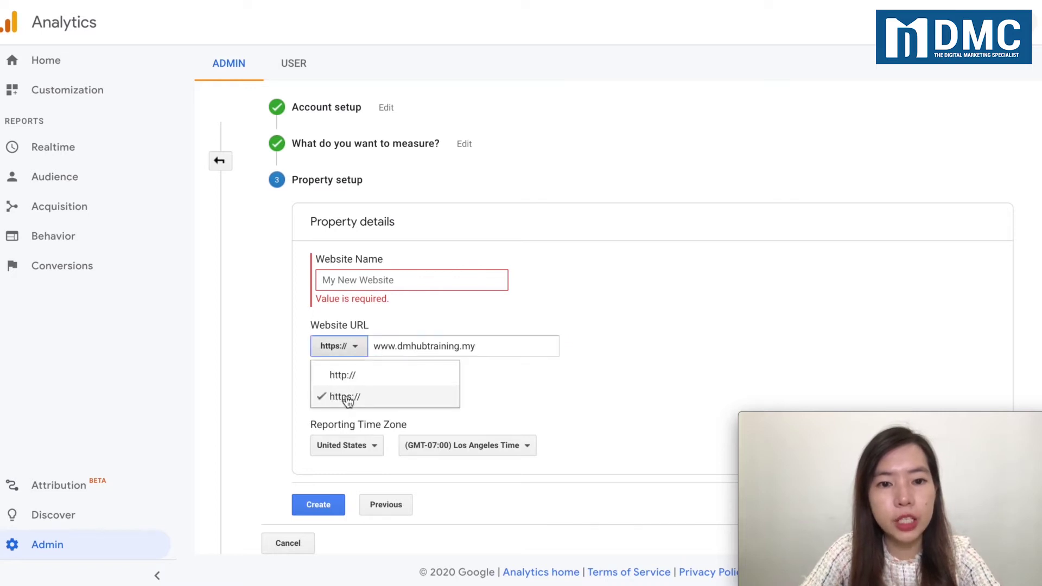
pyautogui.click(351, 405)
pyautogui.moveTo(374, 348); pyautogui.dragTo(508, 349)
pyautogui.hotkey('ctrl', 'c')
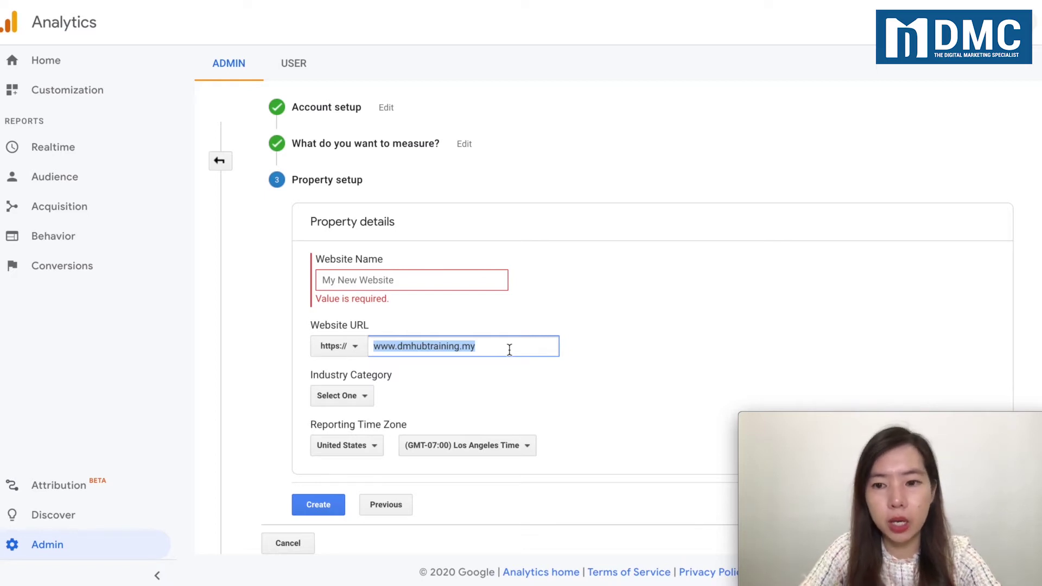
pyautogui.click(400, 281)
pyautogui.hotkey('ctrl', 'v')
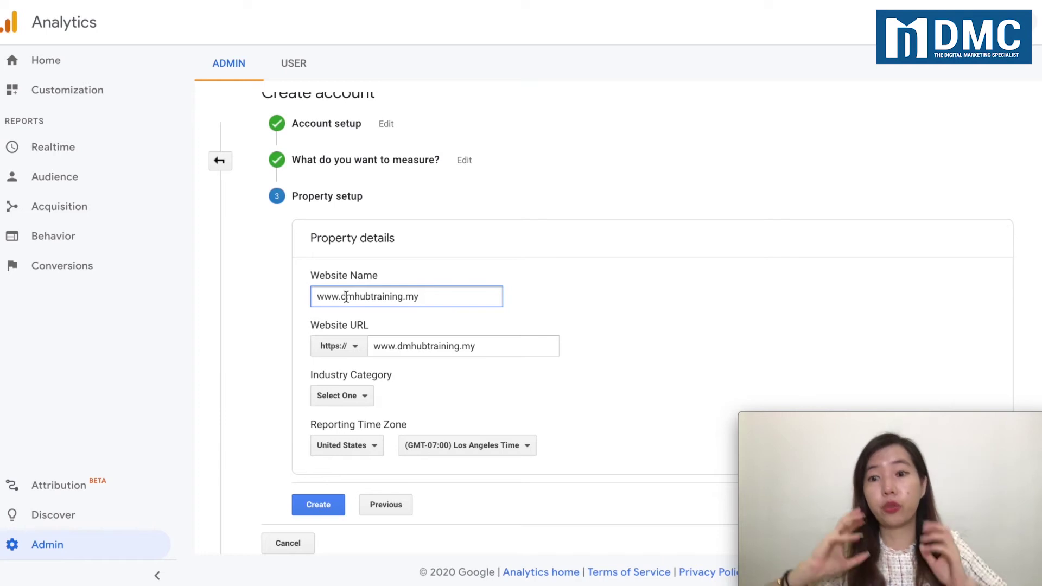
pyautogui.moveTo(318, 296); pyautogui.dragTo(437, 293)
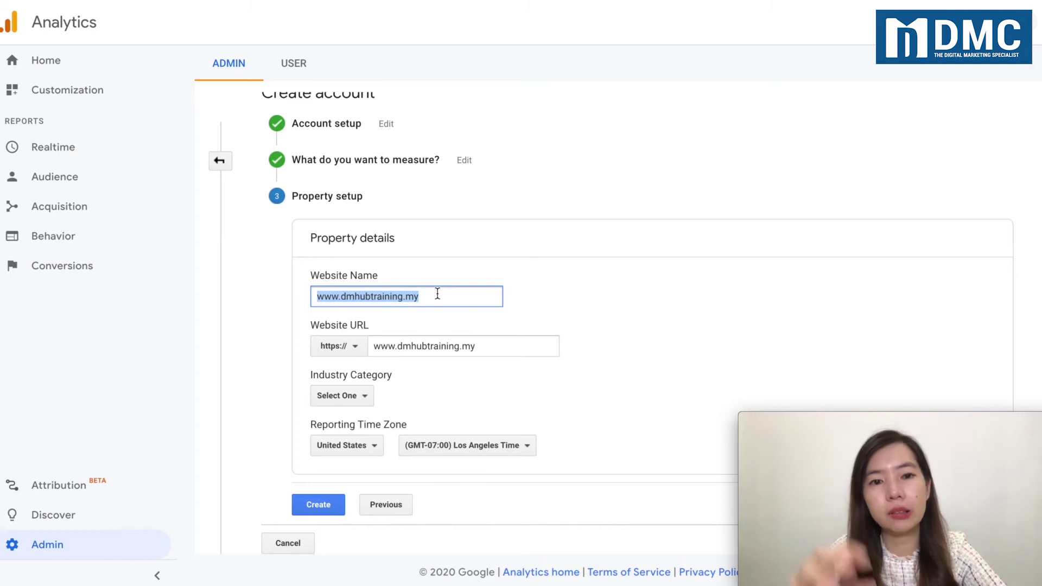
pyautogui.moveTo(375, 345); pyautogui.dragTo(479, 345)
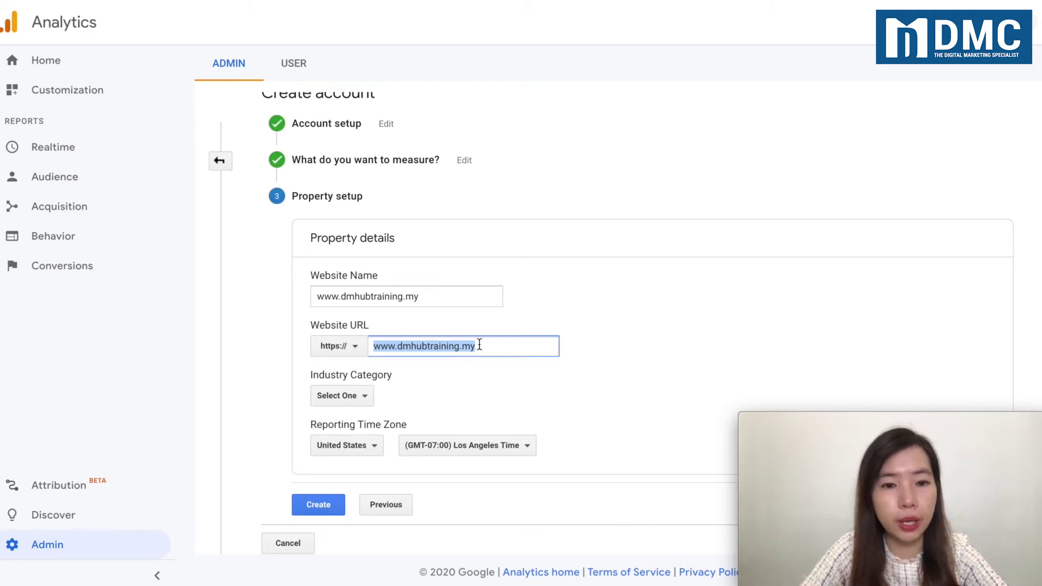
# Look through the industry categories and set the property's category to Internet and Telecom
pyautogui.click(358, 395)
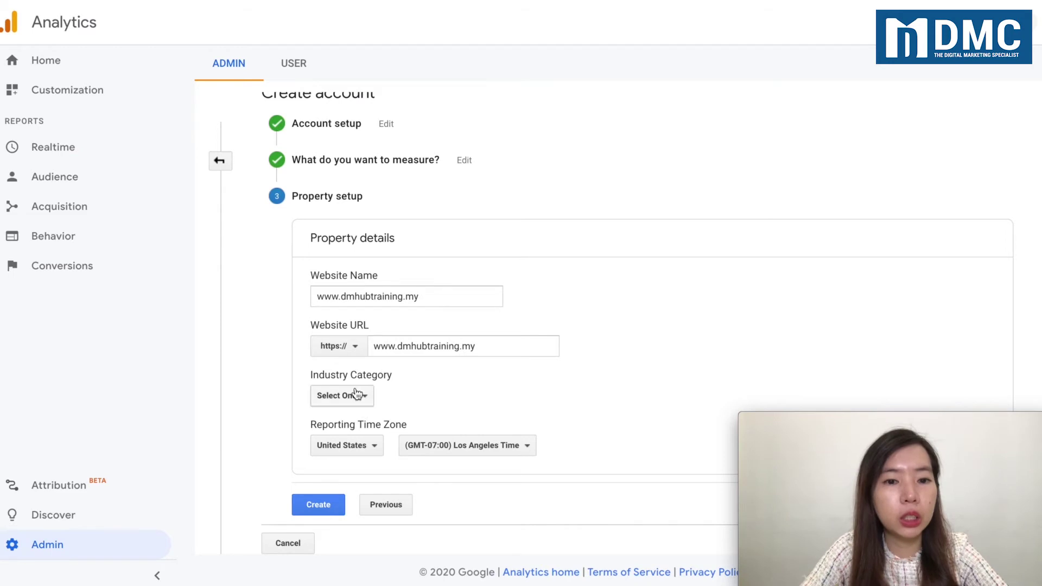
pyautogui.scroll(-8, 349, 432)
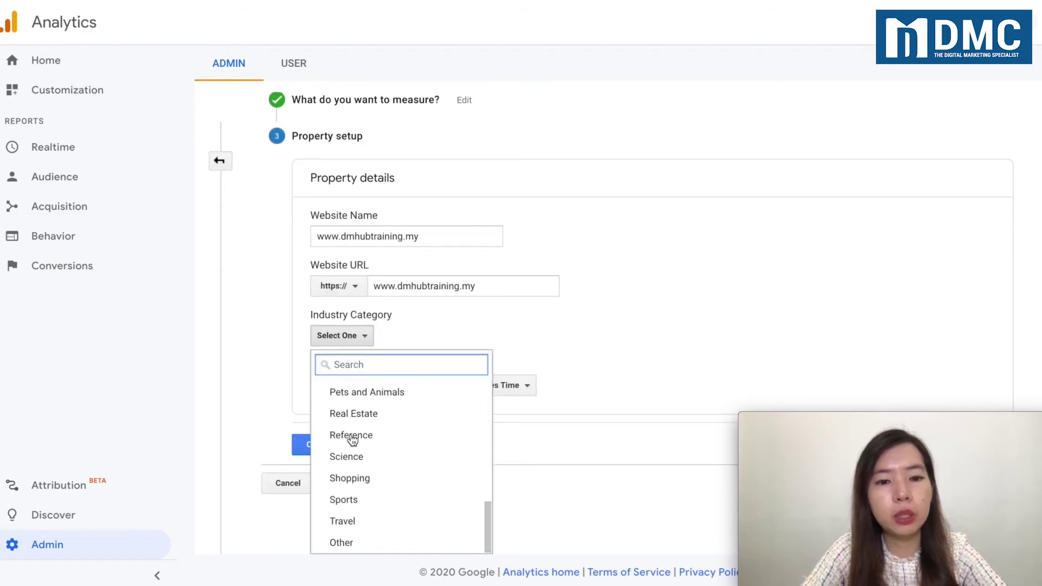
pyautogui.scroll(8, 351, 440)
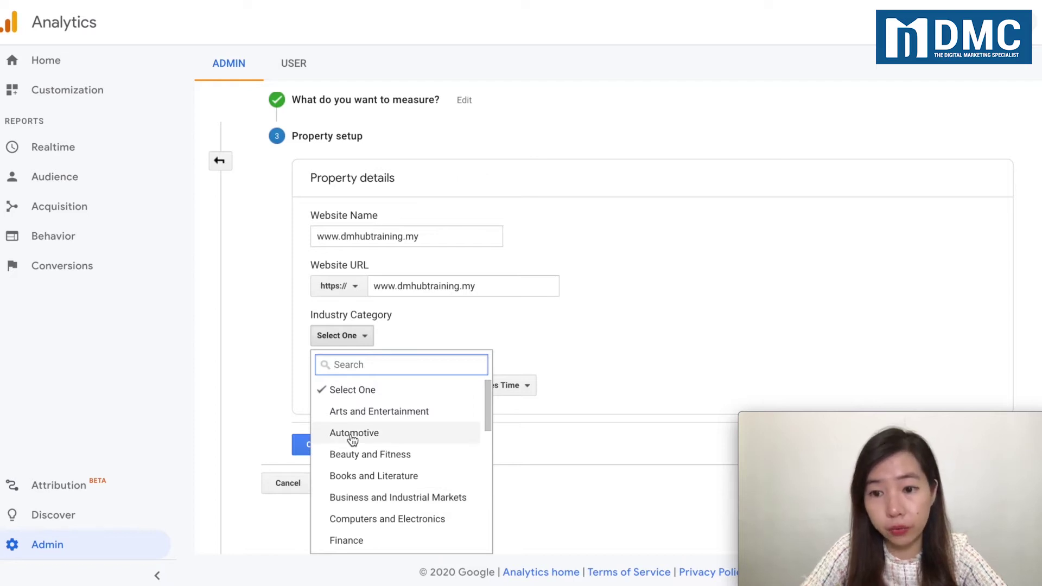
pyautogui.scroll(-3, 351, 440)
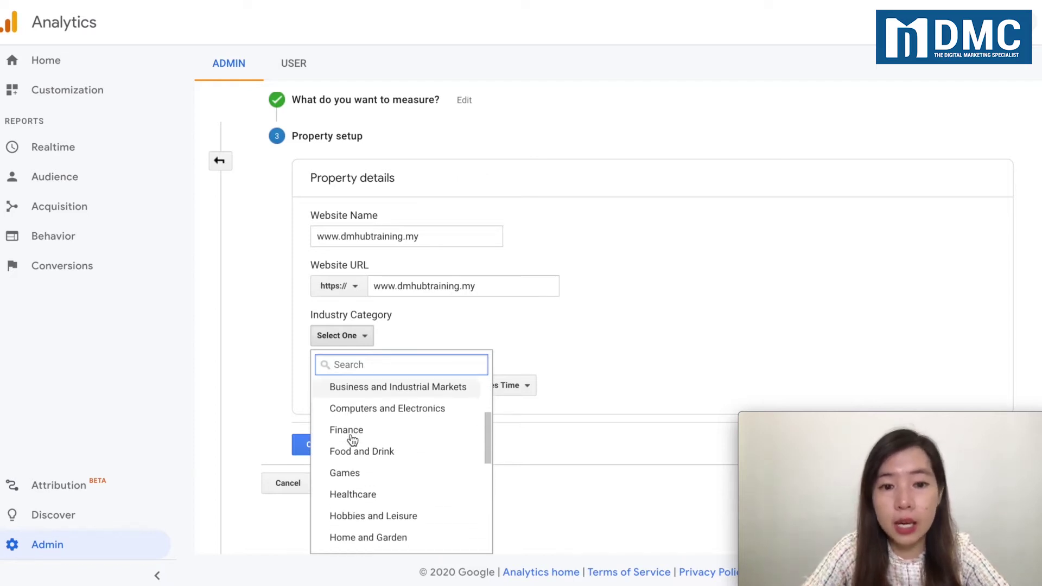
pyautogui.scroll(-5, 351, 440)
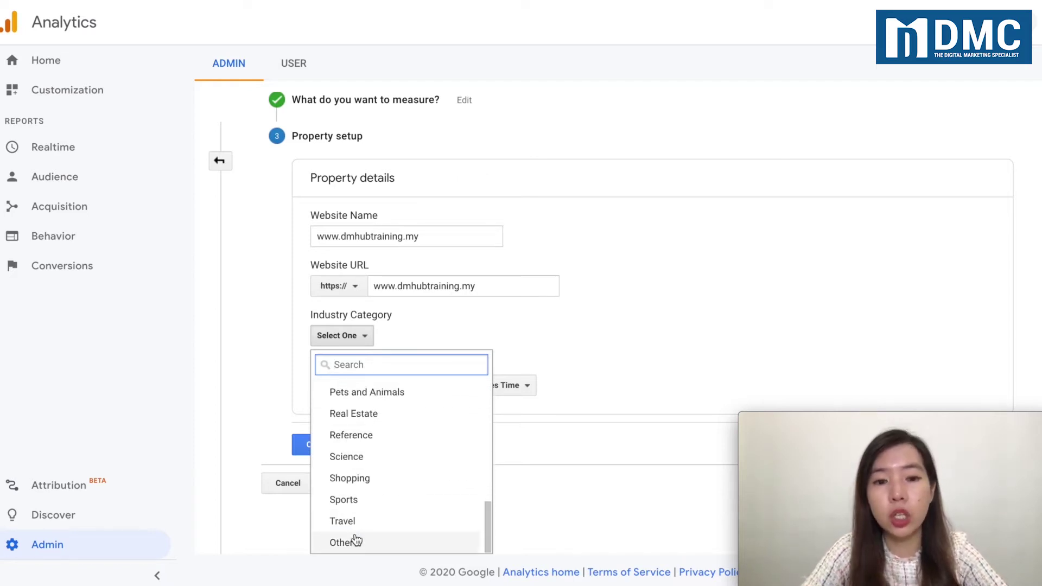
pyautogui.scroll(3, 378, 459)
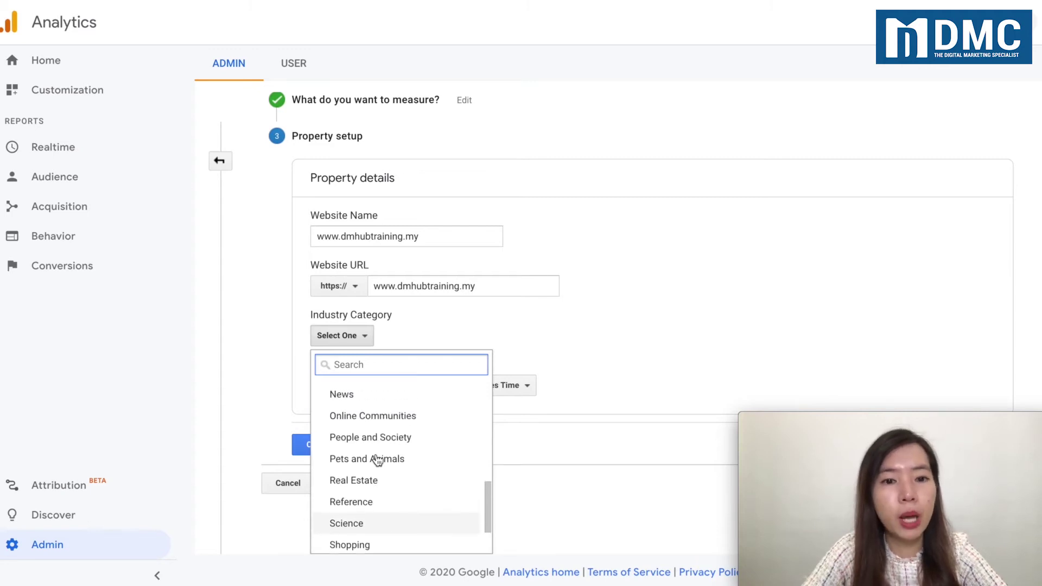
pyautogui.scroll(2, 378, 459)
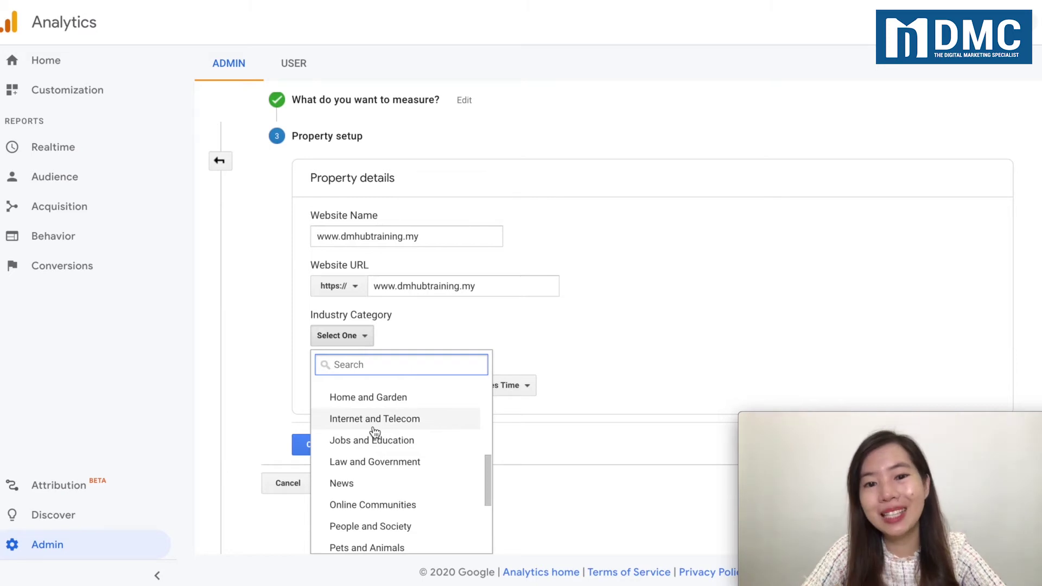
pyautogui.click(373, 426)
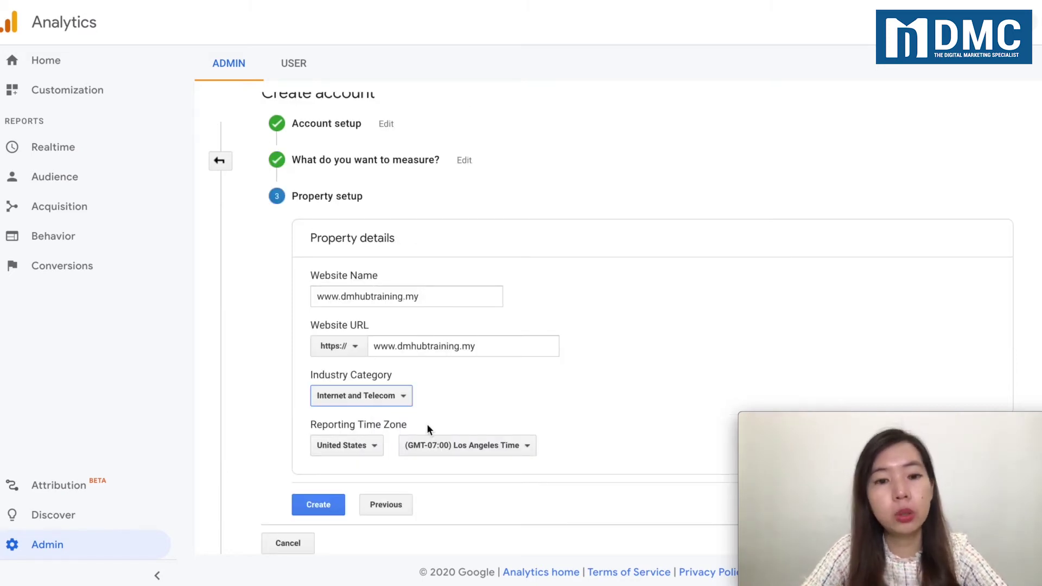
# Set the reporting time zone country to Malaysia
pyautogui.click(370, 448)
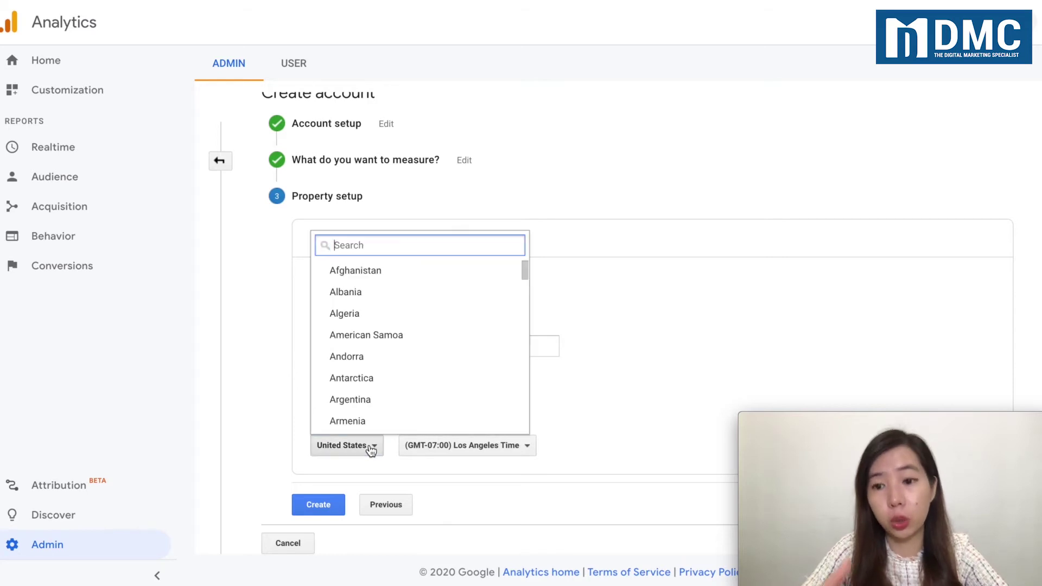
pyautogui.write('kuala')
pyautogui.press('BackSpace')
pyautogui.press('BackSpace')
pyautogui.press('BackSpace')
pyautogui.press('BackSpace')
pyautogui.press('BackSpace')
pyautogui.write('mala')
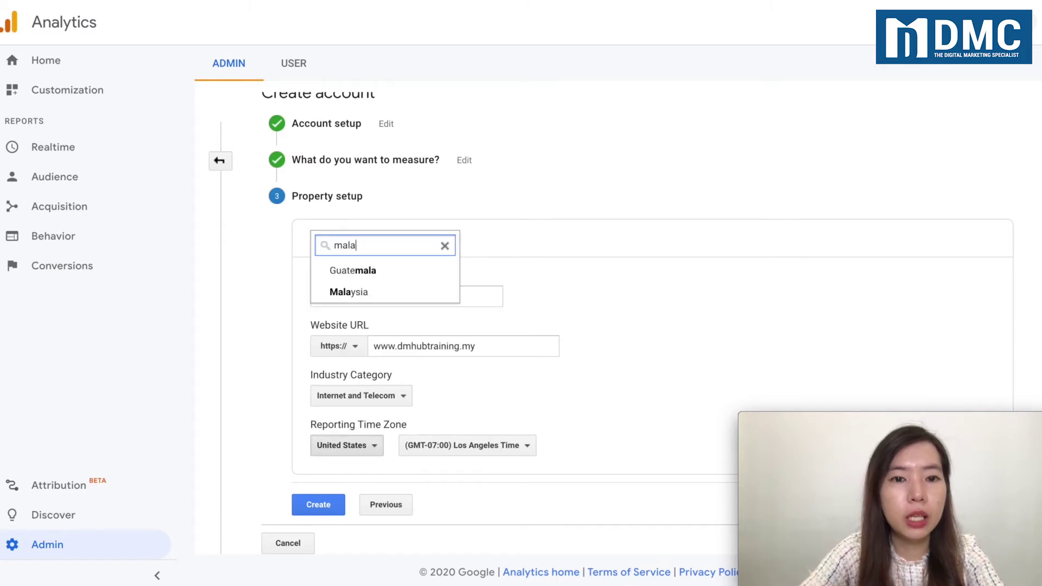
pyautogui.click(363, 293)
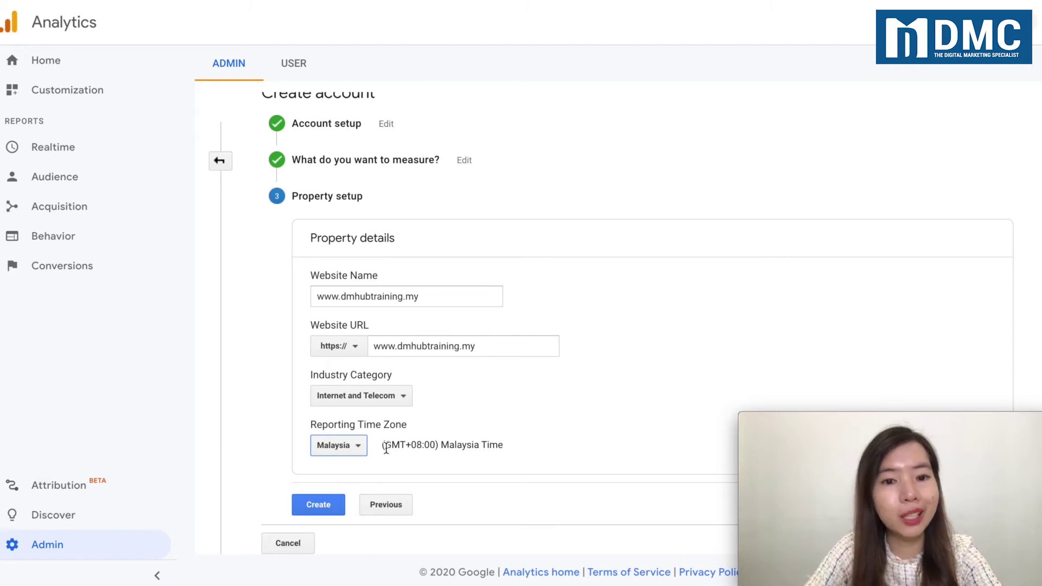
# Create the property and agree to both the GDPR Data Processing Terms and the Measurement Controller-Controller Data Protection Terms
pyautogui.click(329, 506)
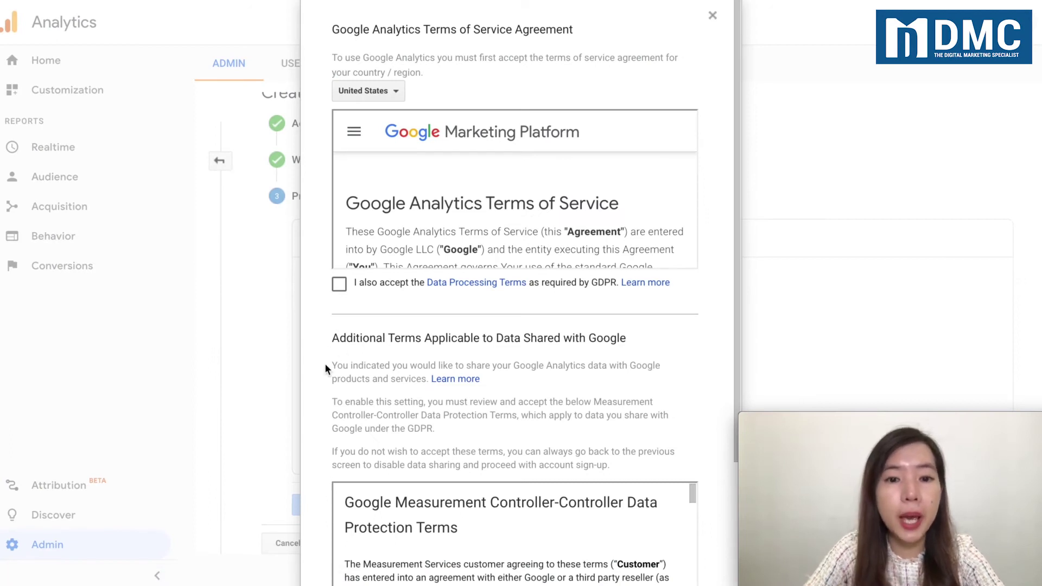
pyautogui.scroll(-3, 325, 369)
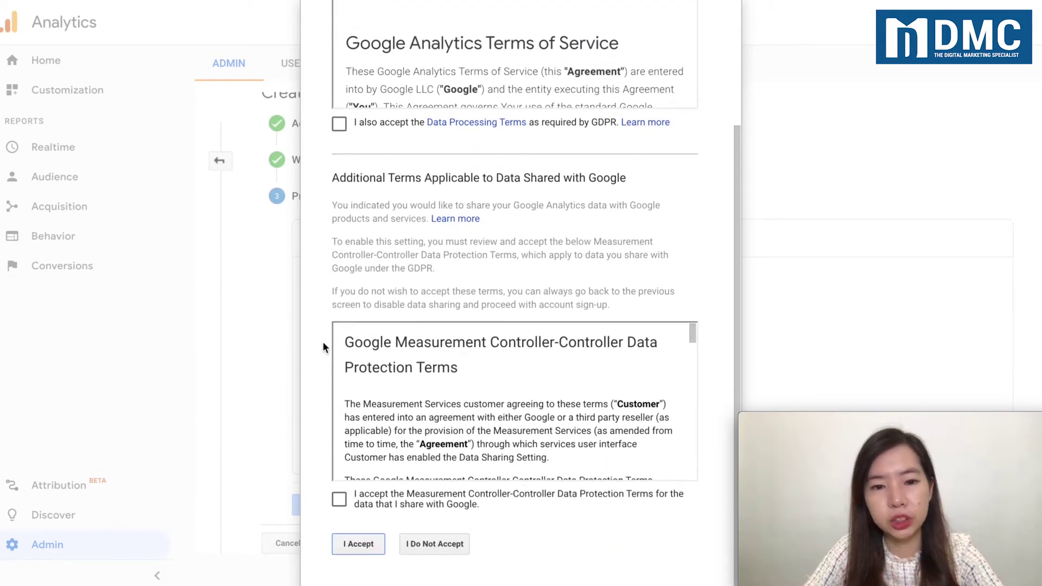
pyautogui.scroll(3, 322, 341)
pyautogui.click(339, 265)
pyautogui.scroll(-1, 341, 266)
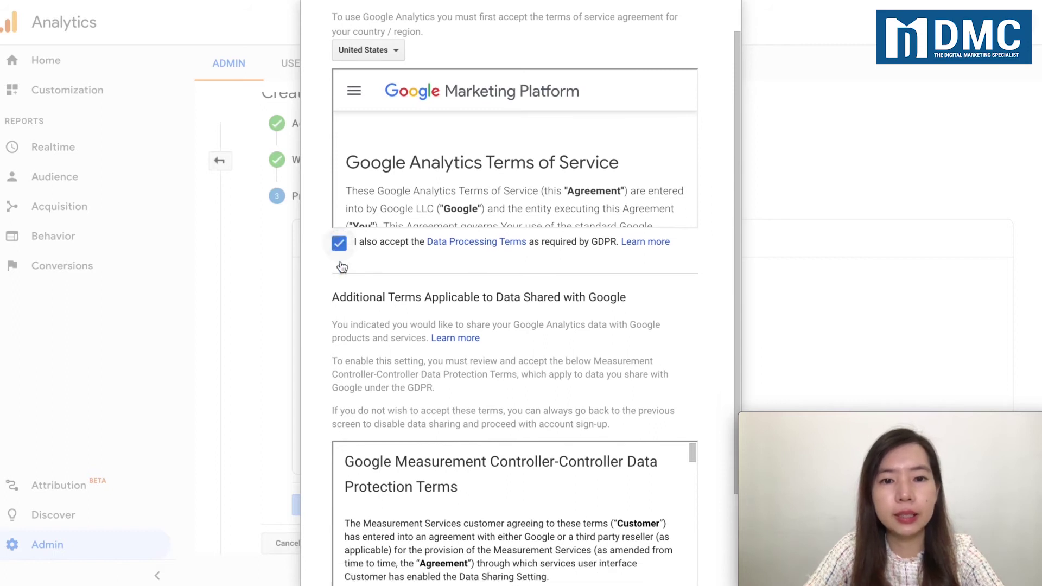
pyautogui.scroll(-2, 342, 266)
pyautogui.click(339, 498)
# Set the country of the Google Analytics Terms of Service Agreement to Malaysia
pyautogui.scroll(2, 363, 193)
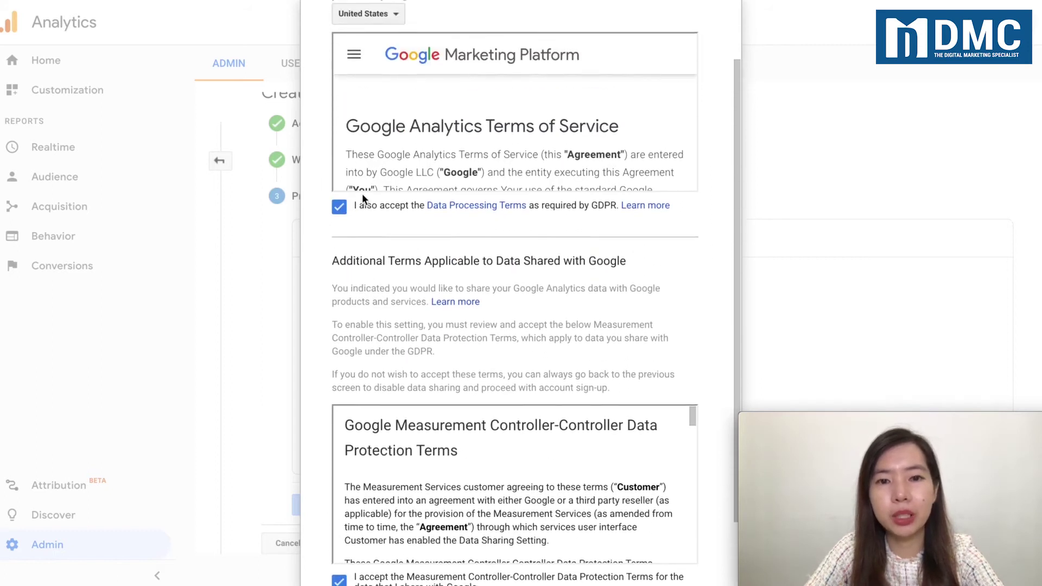
pyautogui.scroll(2, 362, 193)
pyautogui.scroll(-10, 443, 197)
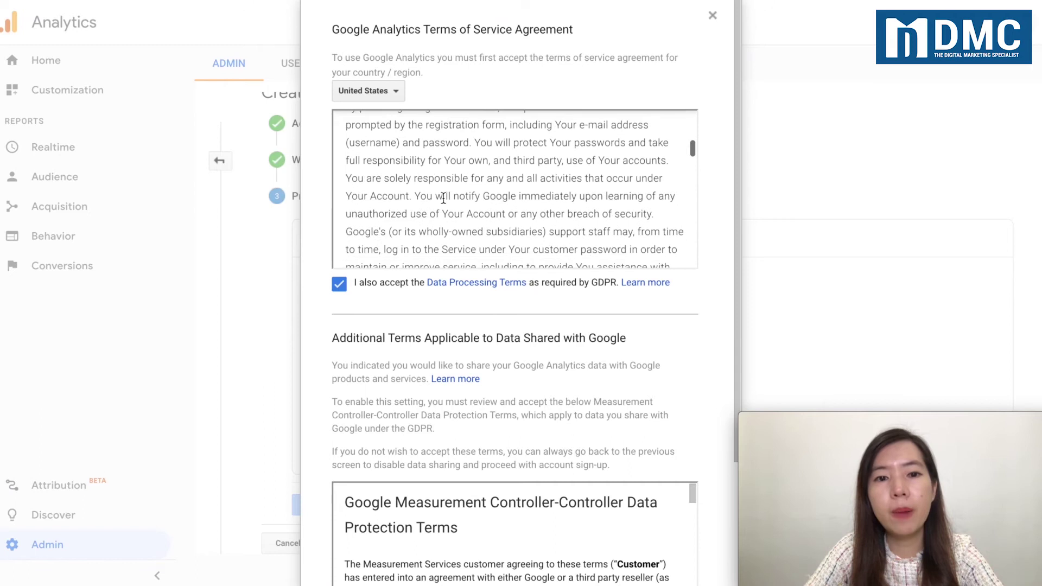
pyautogui.click(395, 93)
pyautogui.write('mal')
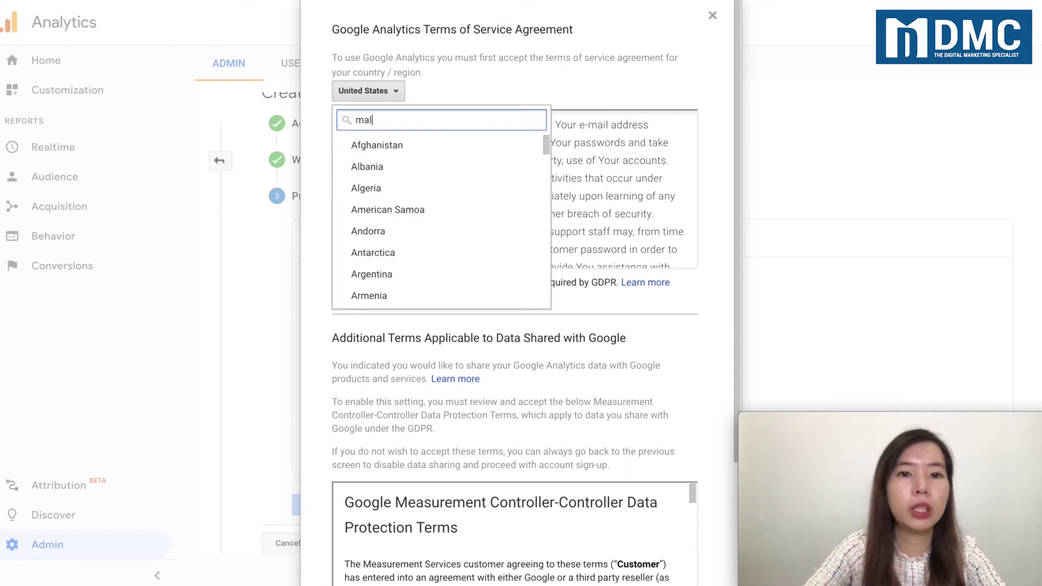
pyautogui.write('a')
pyautogui.click(365, 165)
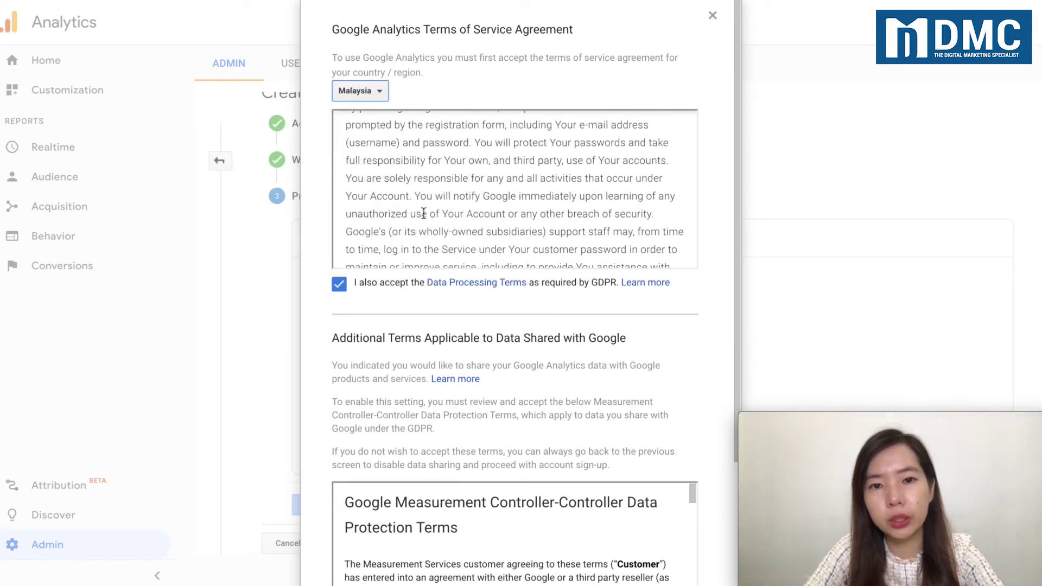
# Read through the Google Analytics terms of service and the data protection terms, and accept the agreement
pyautogui.scroll(-12, 423, 212)
pyautogui.scroll(-20, 423, 213)
pyautogui.scroll(-10, 423, 213)
pyautogui.scroll(-6, 380, 395)
pyautogui.scroll(-20, 379, 396)
pyautogui.scroll(-15, 381, 400)
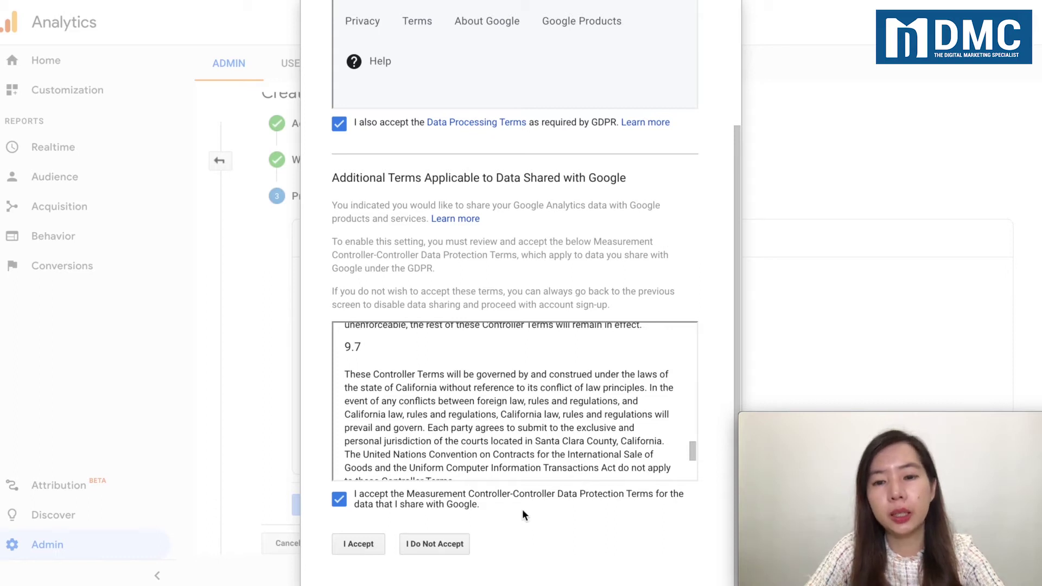
pyautogui.click(358, 544)
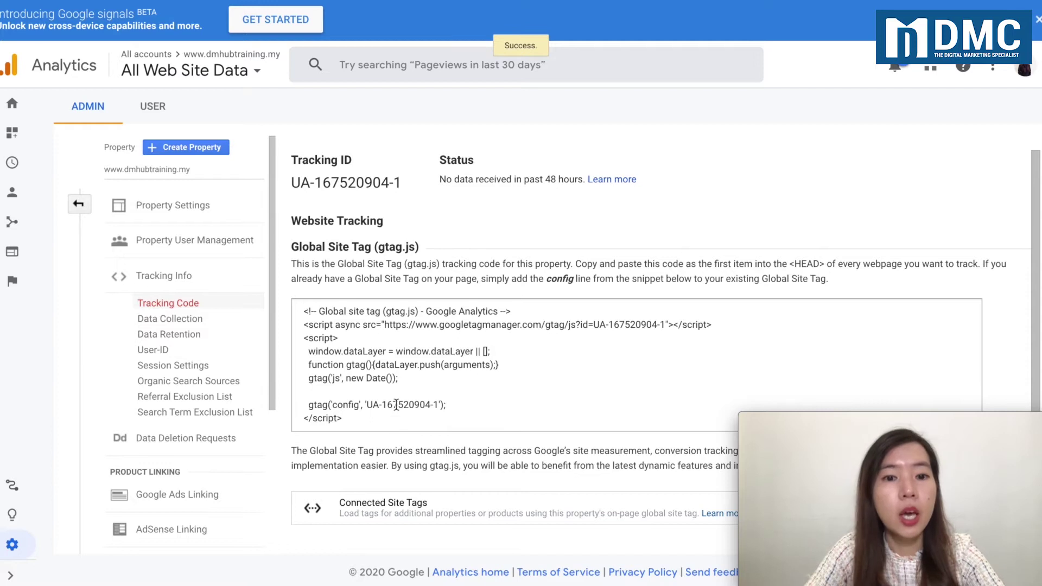
# Copy the entire Global Site Tag (gtag.js) snippet from the property's tracking code page
pyautogui.click(369, 417)
pyautogui.moveTo(369, 417); pyautogui.dragTo(291, 318)
pyautogui.hotkey('ctrl', 'c')
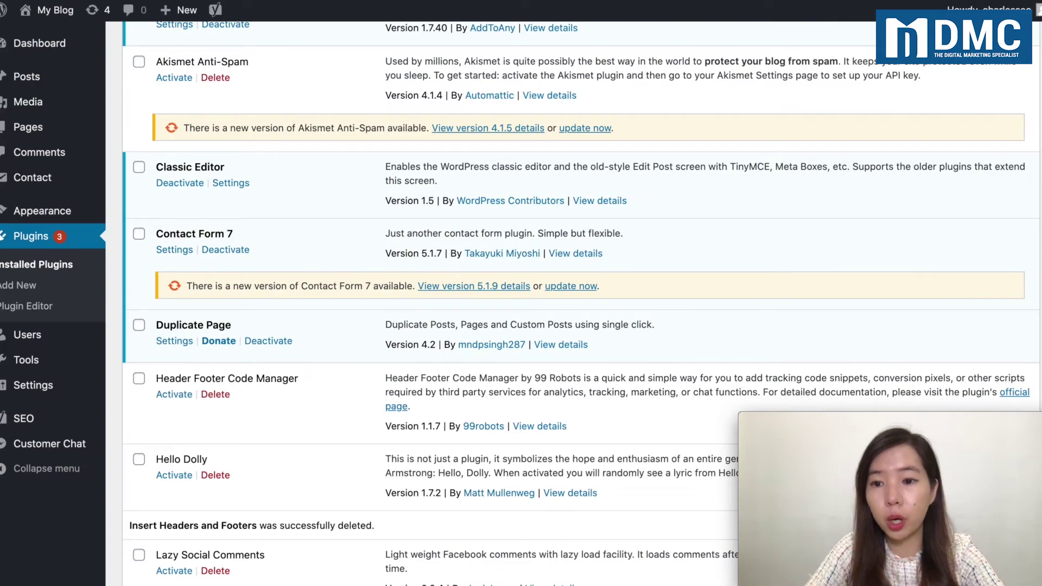
# Switch to the WordPress plugins page and search for a new plugin with "insert header and footer"
pyautogui.scroll(4, 142, 181)
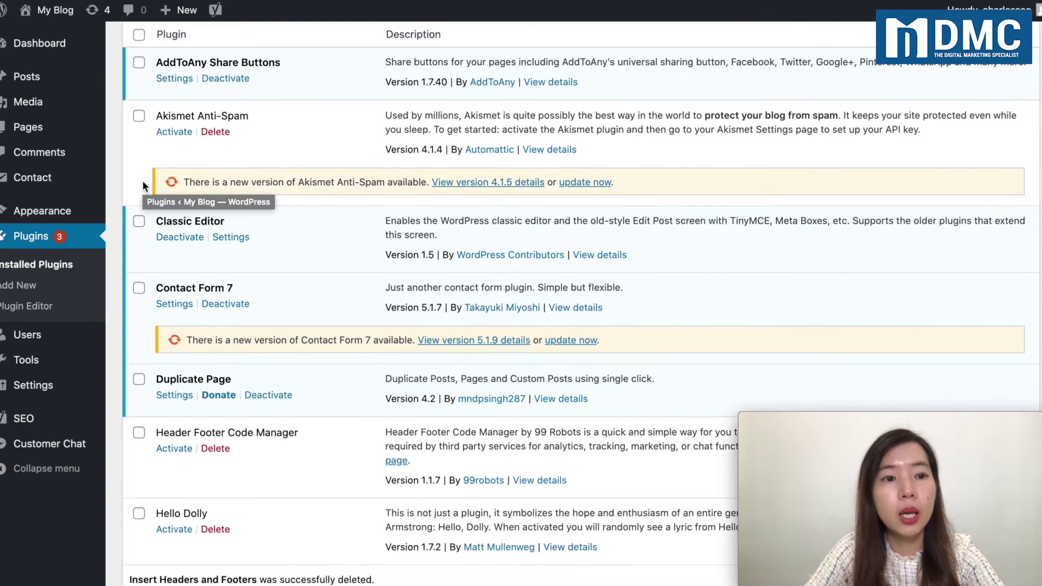
pyautogui.moveTo(140, 140)
pyautogui.scroll(3, 272, 204)
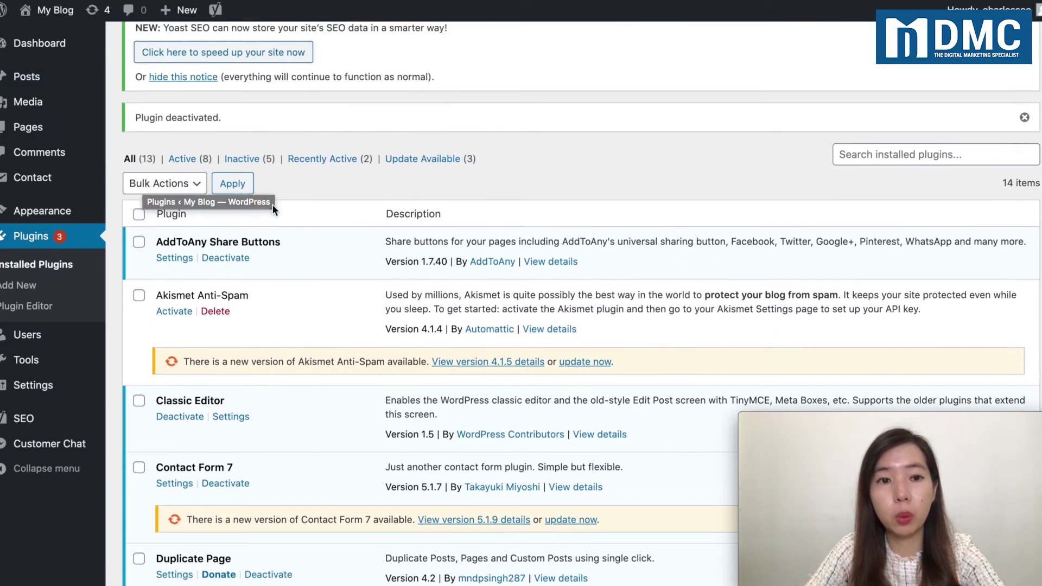
pyautogui.scroll(2, 272, 204)
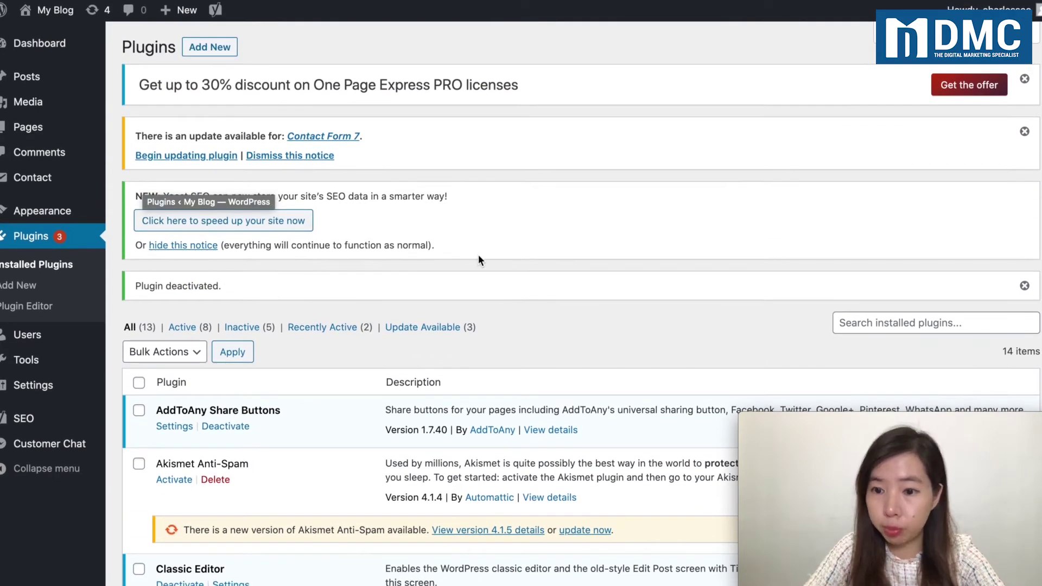
pyautogui.click(192, 57)
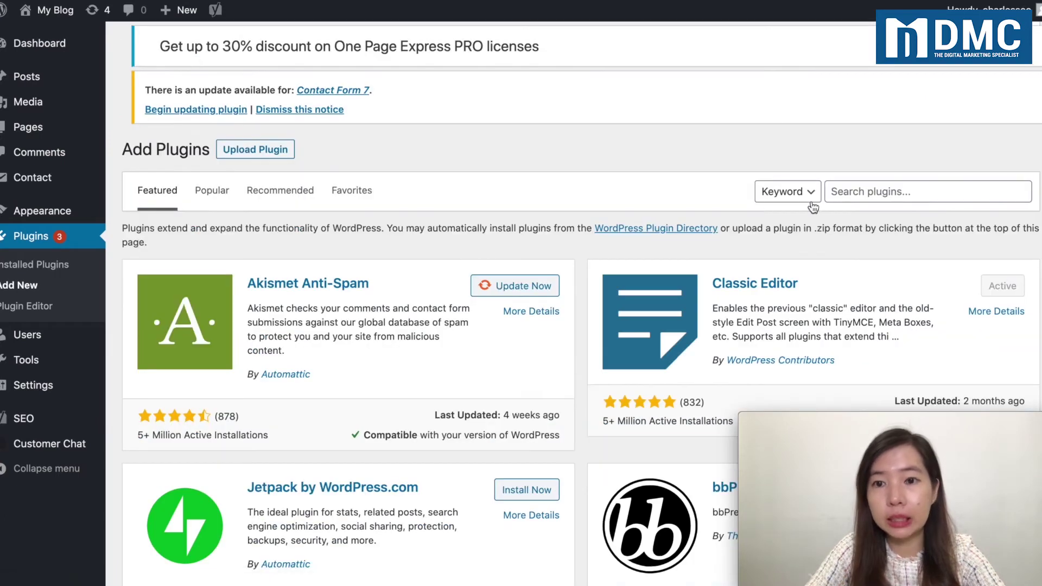
pyautogui.click(861, 198)
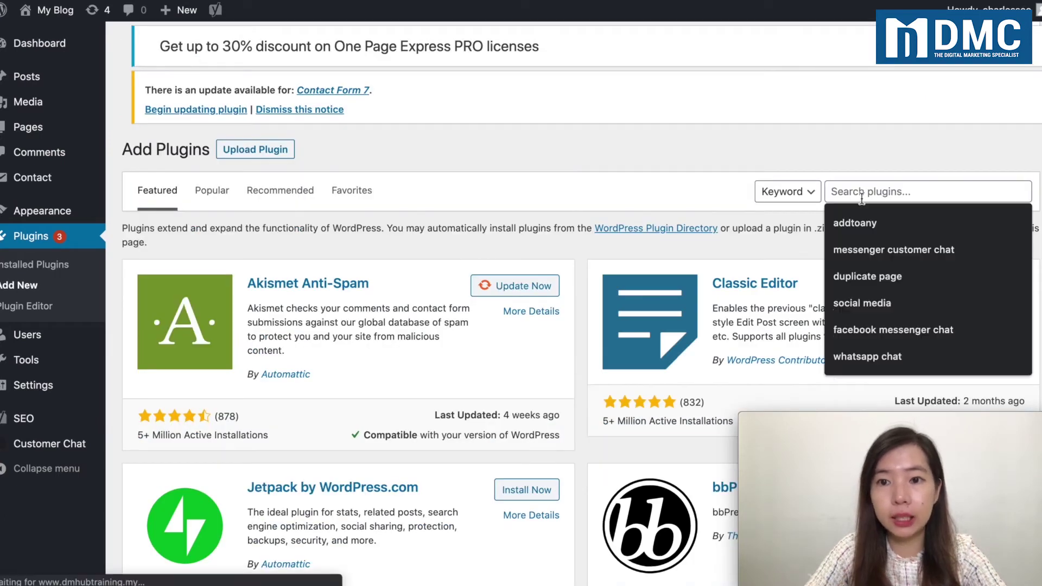
pyautogui.write('insert')
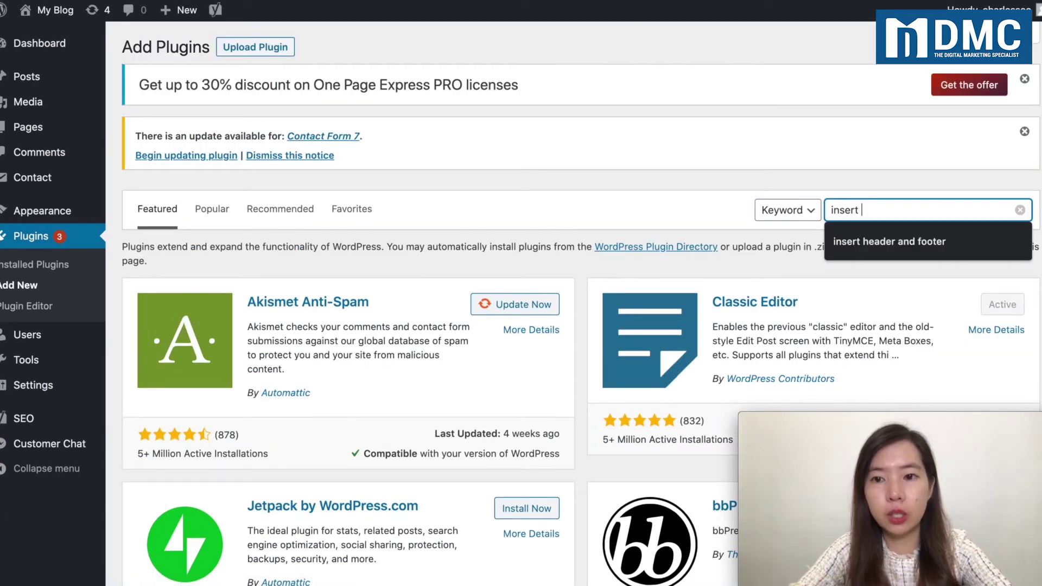
pyautogui.press('Down')
pyautogui.press('Return')
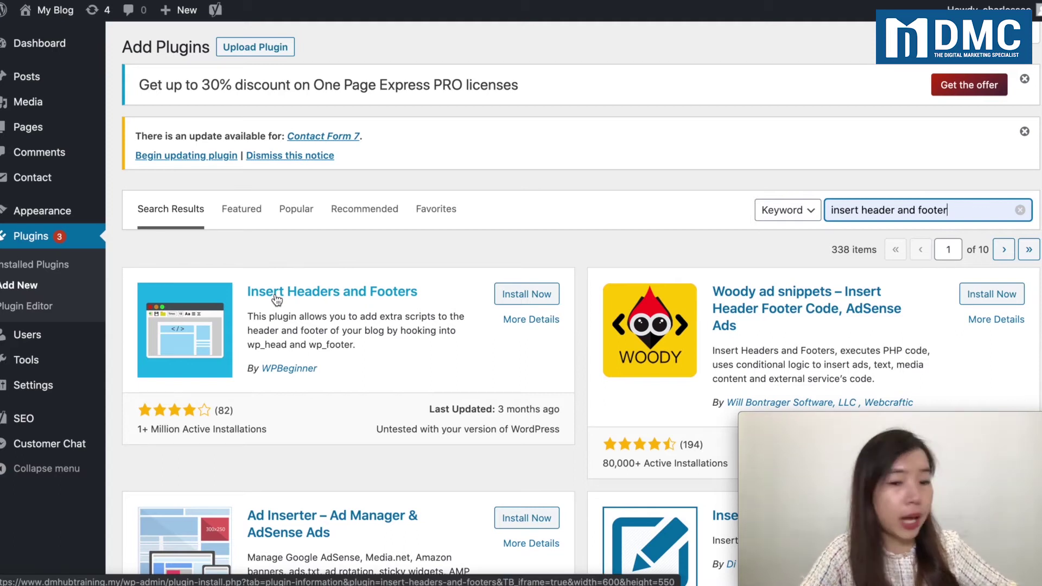
# Install and activate the Insert Headers and Footers plugin by WPBeginner, and open its script settings
pyautogui.click(539, 295)
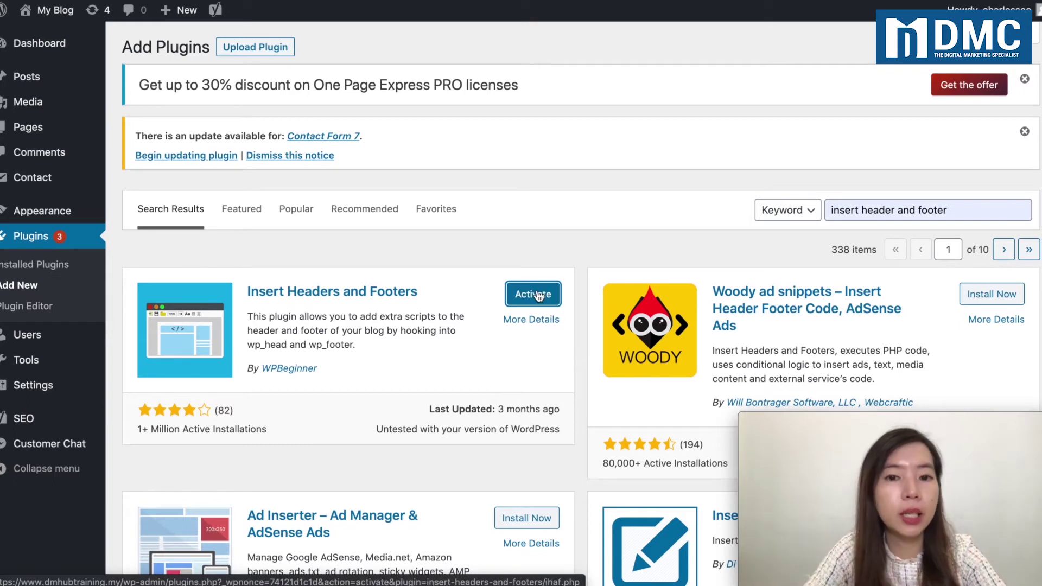
pyautogui.click(537, 294)
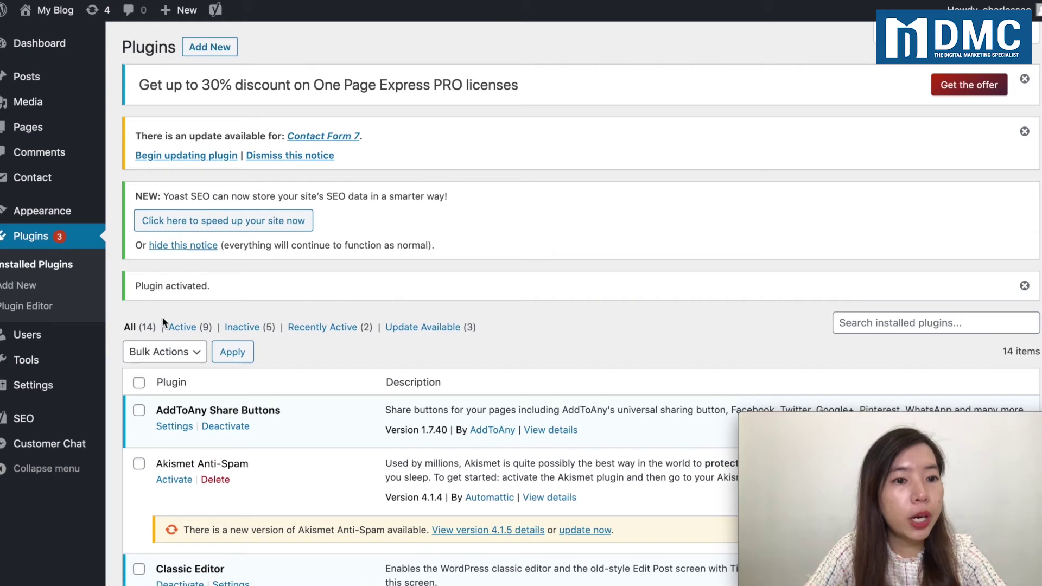
pyautogui.moveTo(50, 392)
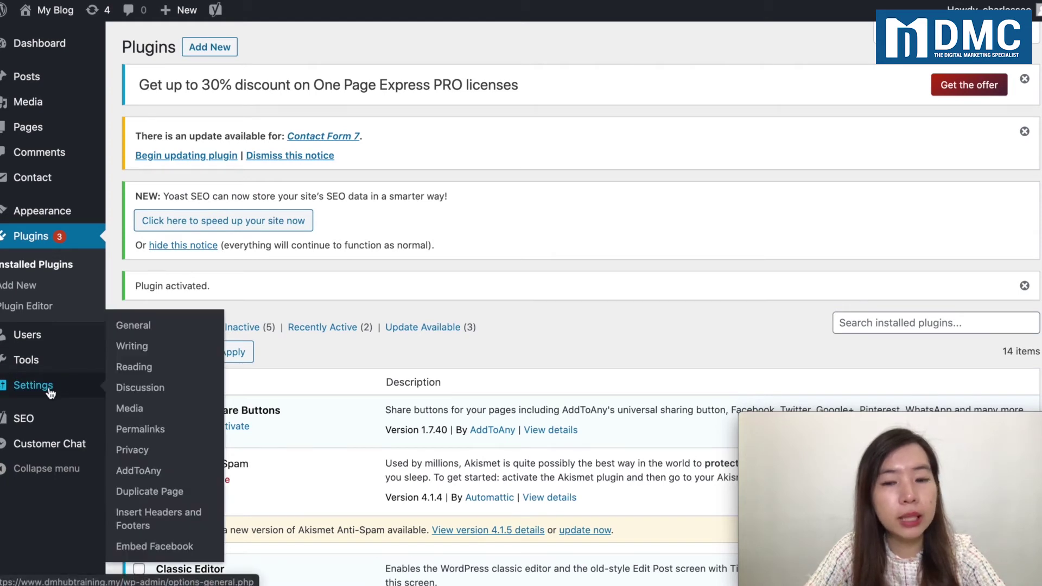
pyautogui.click(165, 522)
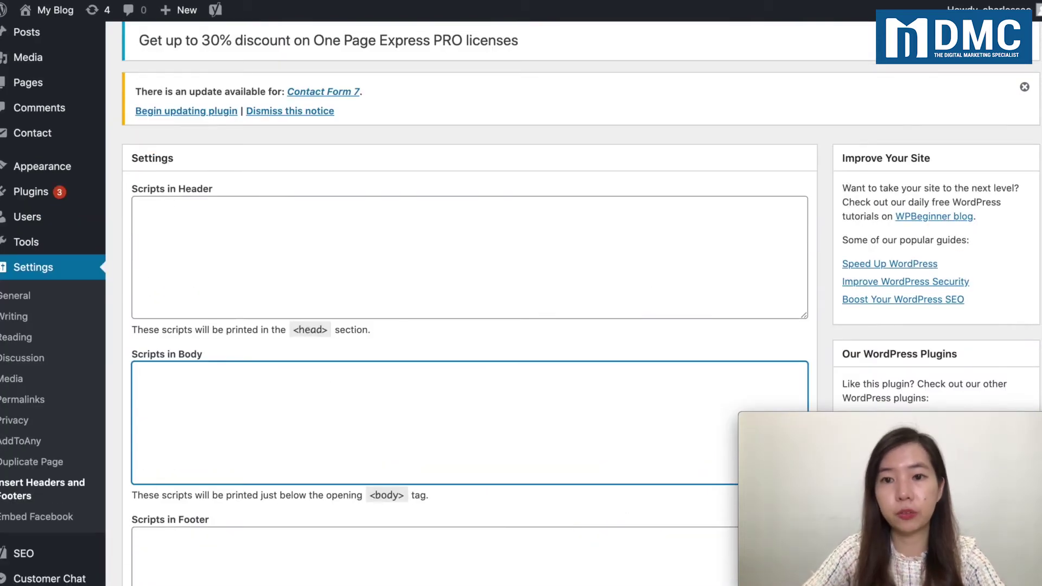
pyautogui.scroll(-1, 521, 304)
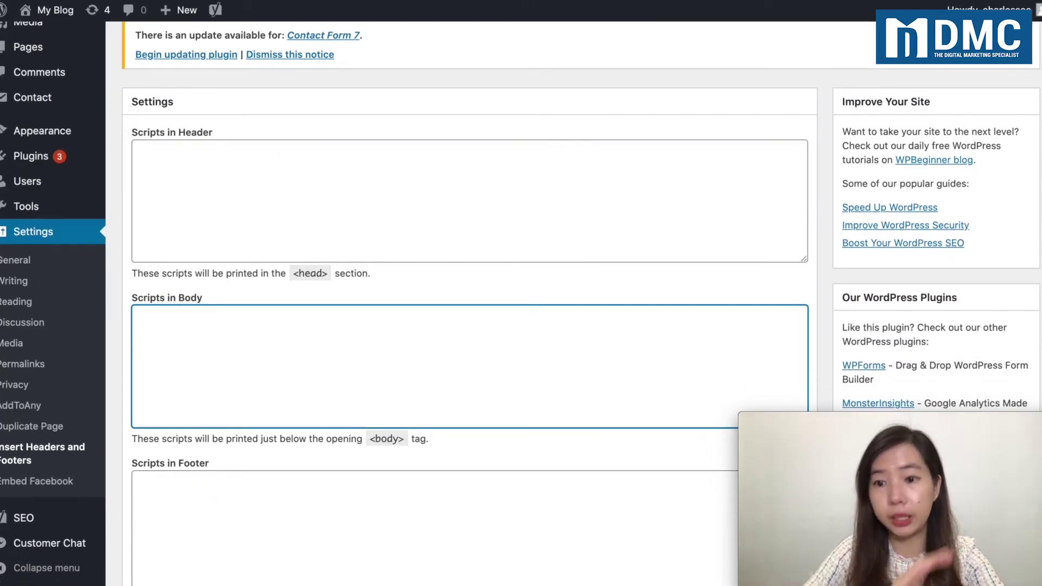
pyautogui.scroll(-1, 581, 304)
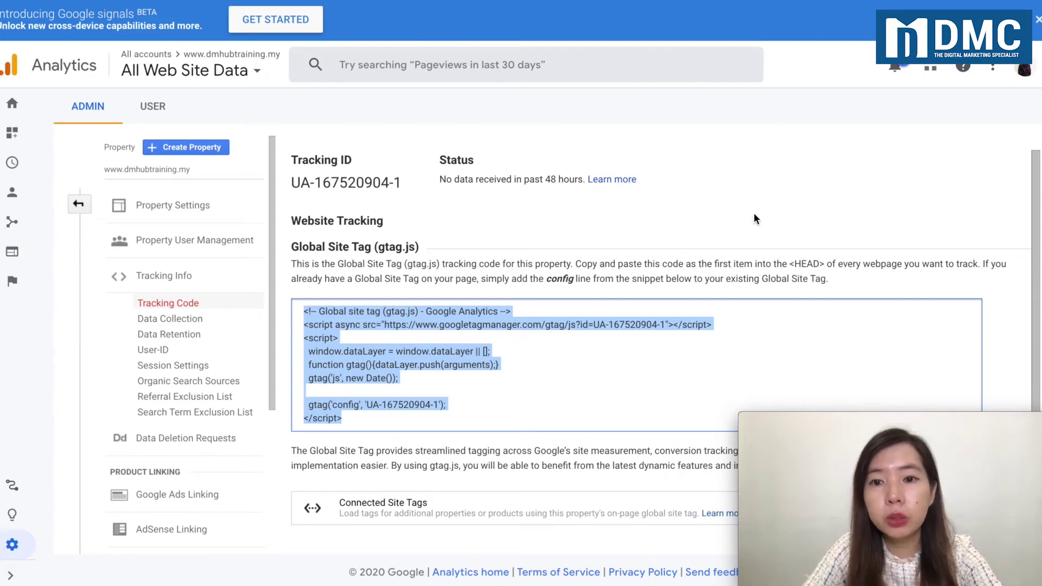
# Switch back to Google Analytics and check in the Global Site Tag instructions which page section the code belongs in
pyautogui.click(789, 264)
pyautogui.moveTo(789, 266); pyautogui.dragTo(821, 267)
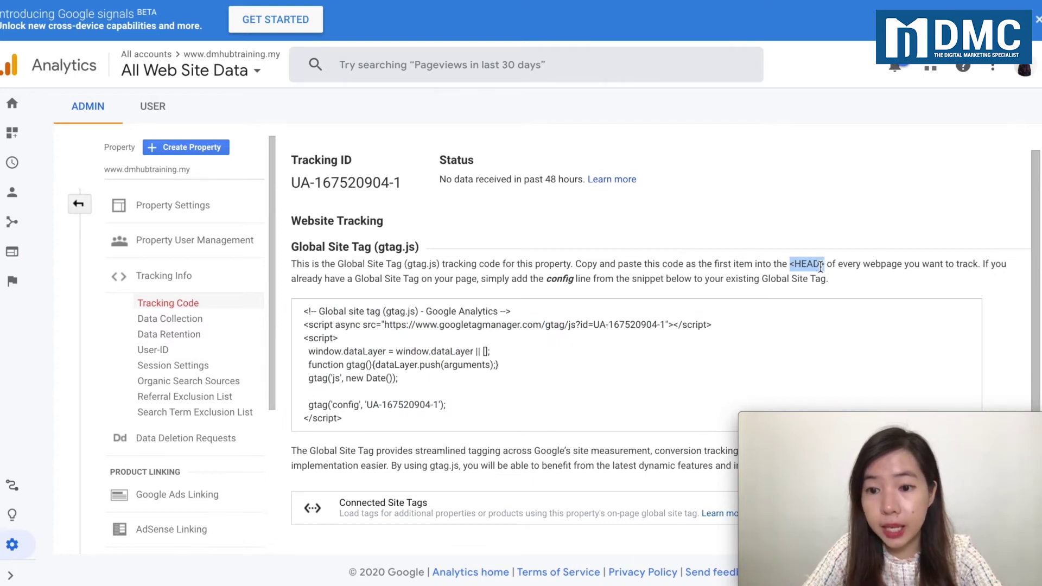
pyautogui.click(787, 269)
pyautogui.moveTo(785, 266); pyautogui.dragTo(831, 264)
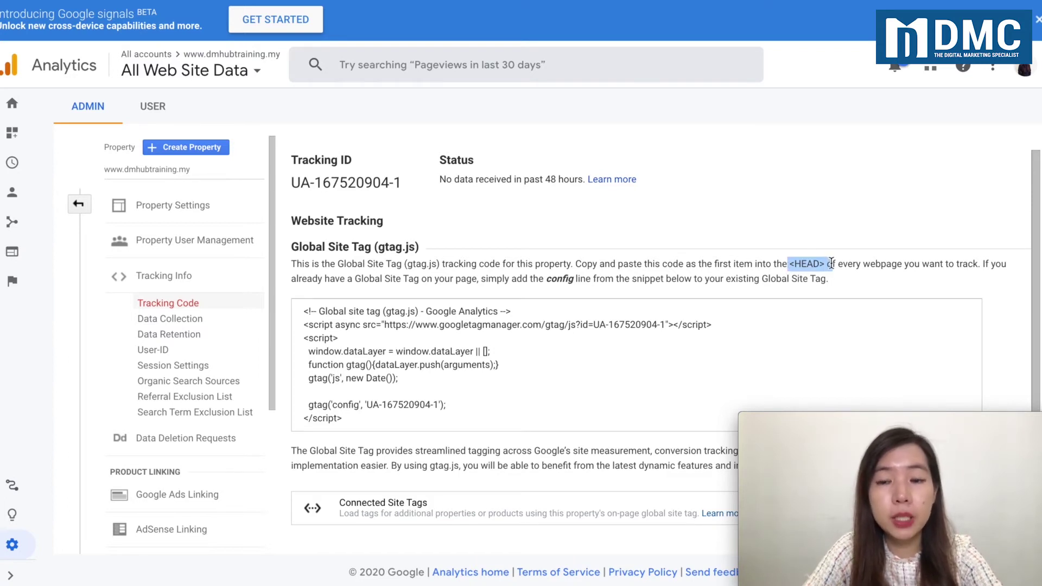
# Paste the Google Analytics Global Site Tag code into the plugin's Scripts in Header in WordPress and save the settings
pyautogui.click(417, 378)
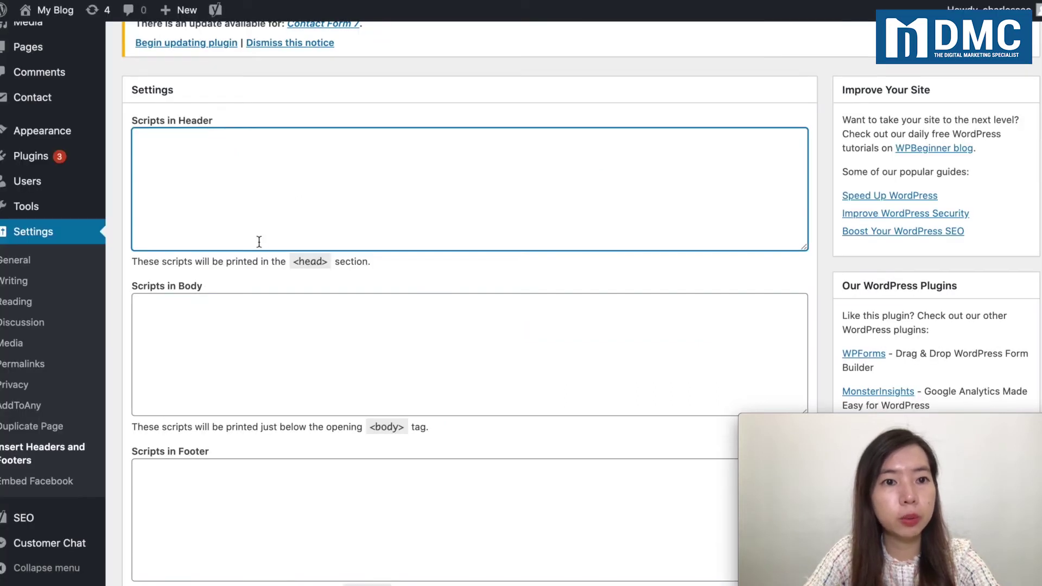
pyautogui.hotkey('ctrl', 'v')
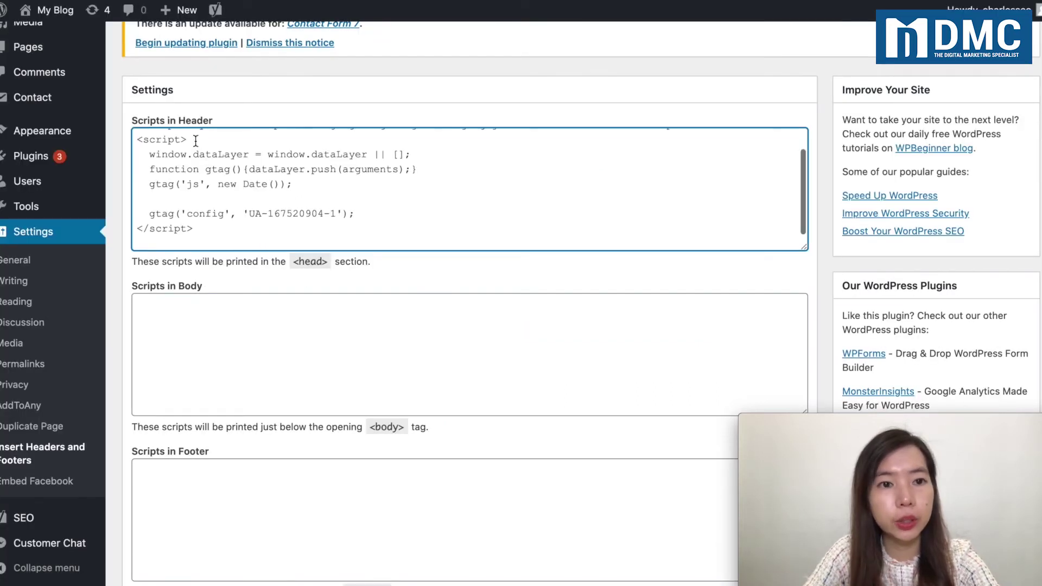
pyautogui.scroll(1, 195, 152)
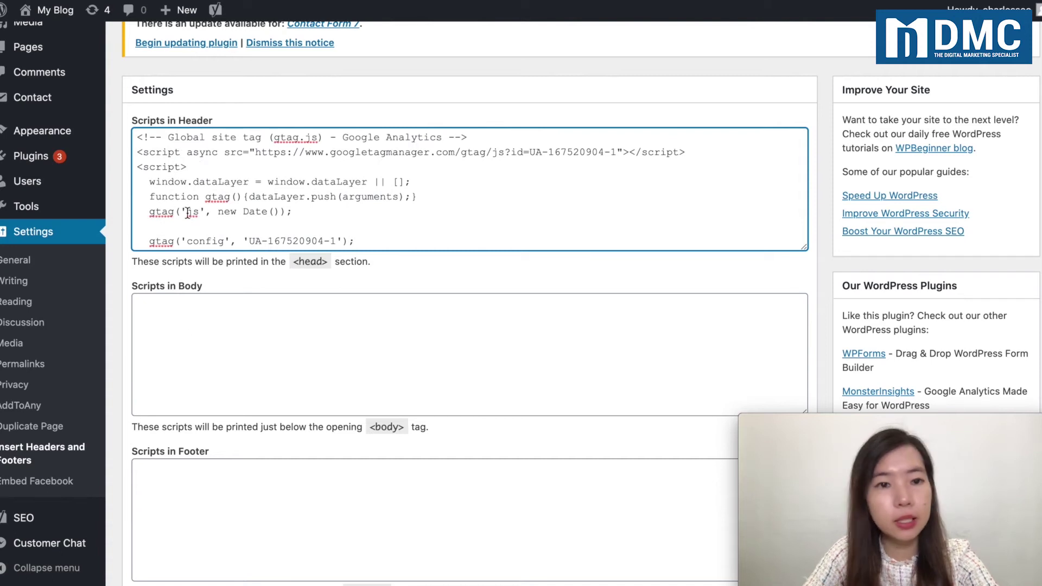
pyautogui.scroll(-5, 184, 335)
pyautogui.click(150, 475)
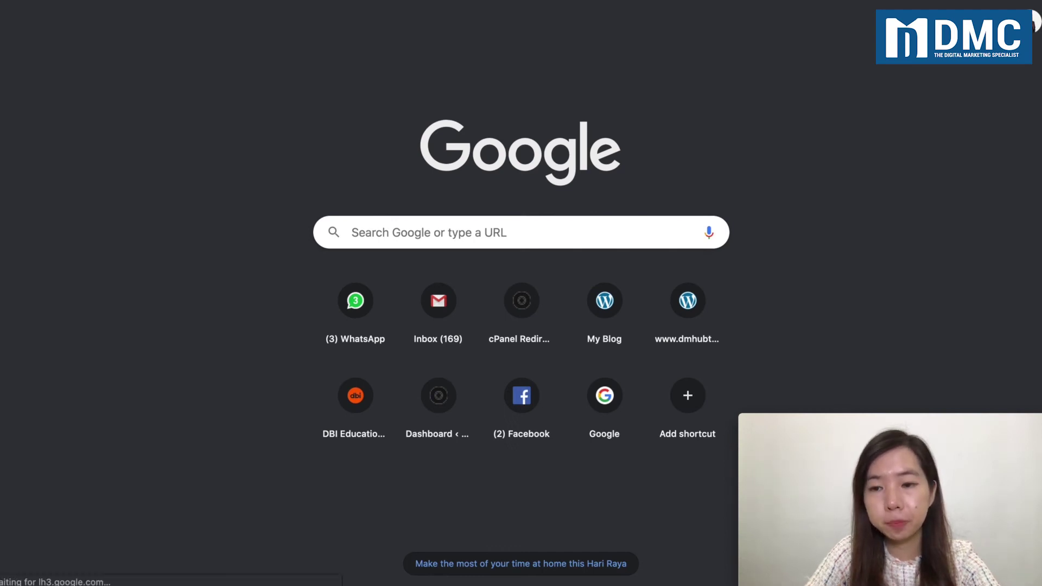
# Search Google in a new browser tab for the Tag Assistant extension with "googl tag assistant chrom exte"
pyautogui.write('googl ta')
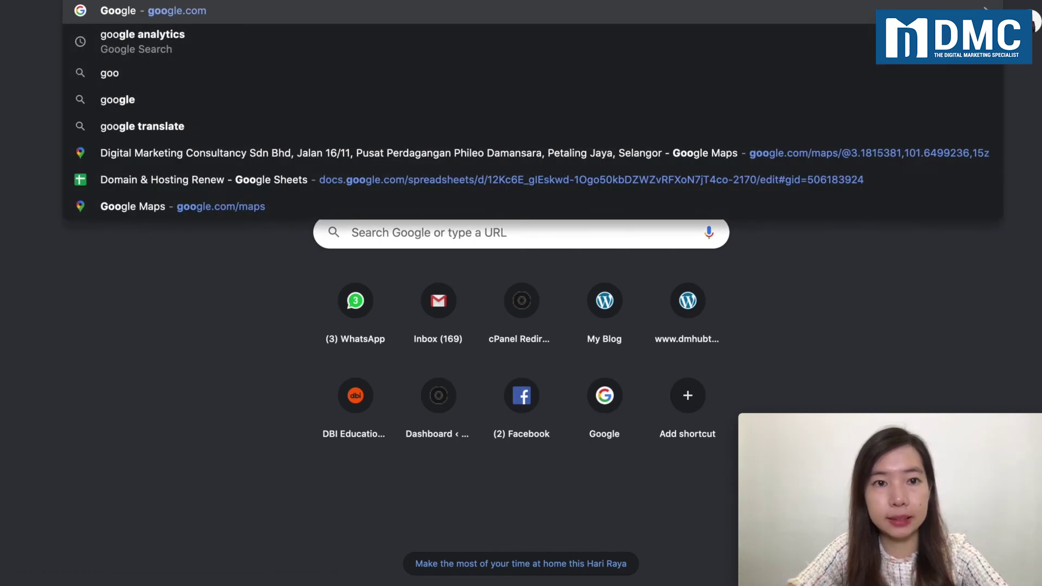
pyautogui.write('g assiste')
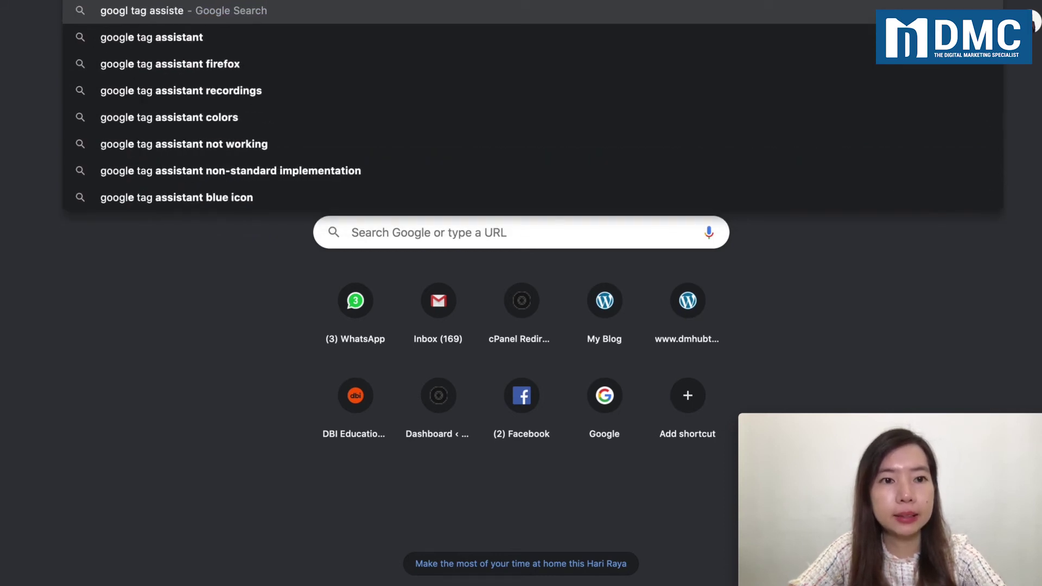
pyautogui.press('BackSpace')
pyautogui.write('a')
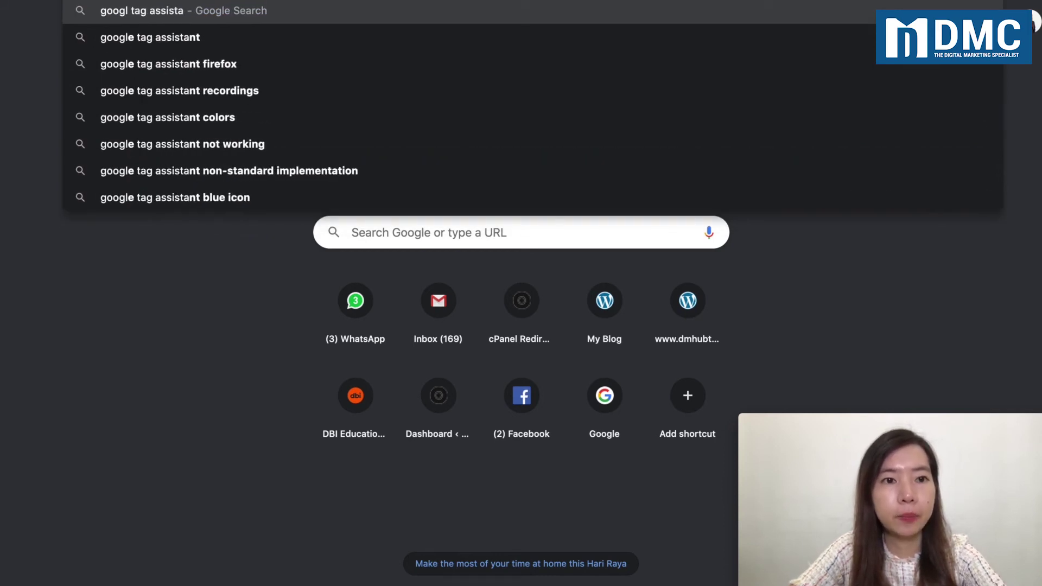
pyautogui.write('nt chrom')
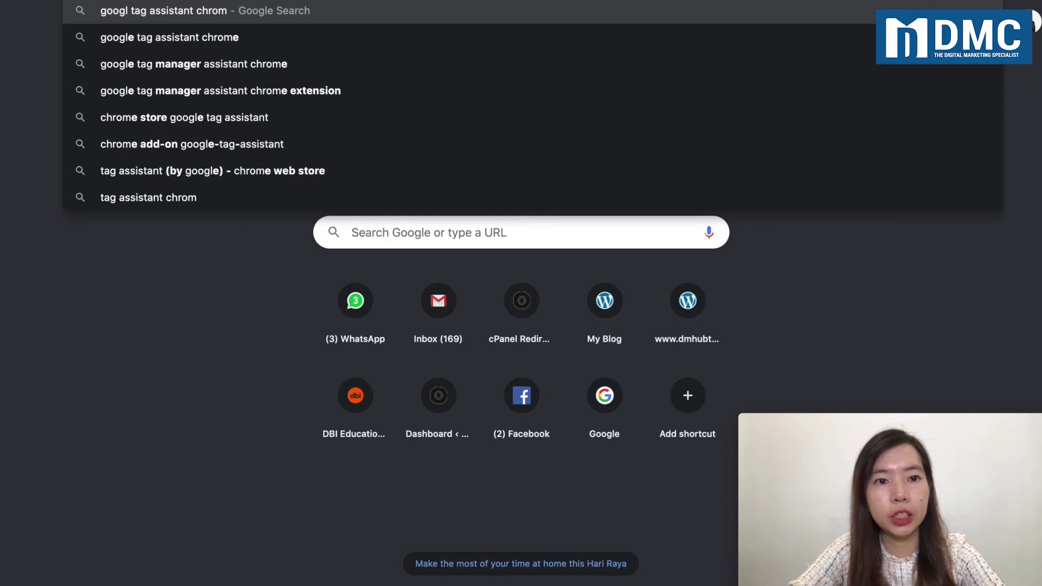
pyautogui.write(' exte')
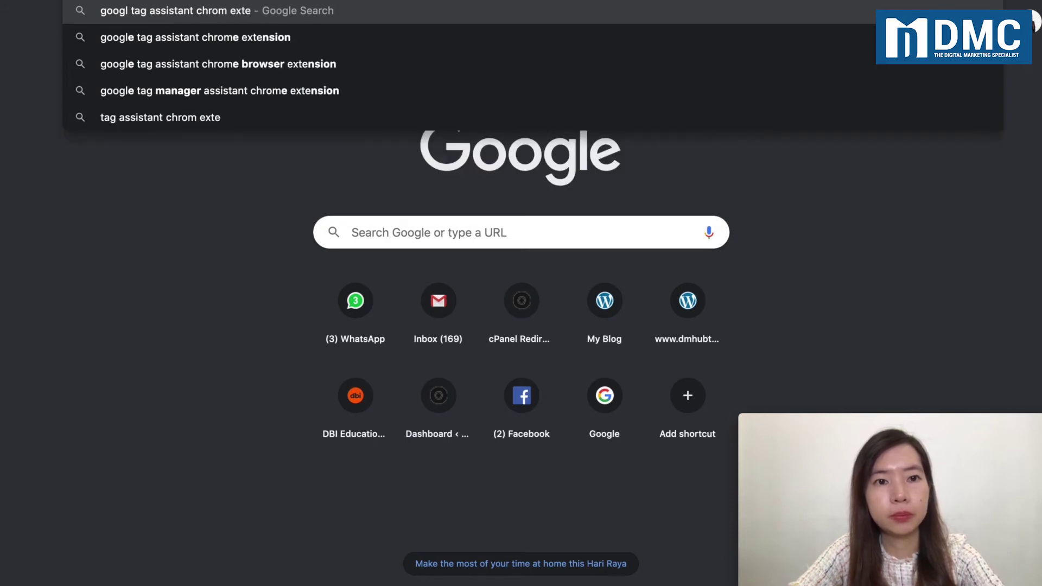
pyautogui.press('Down')
pyautogui.press('Return')
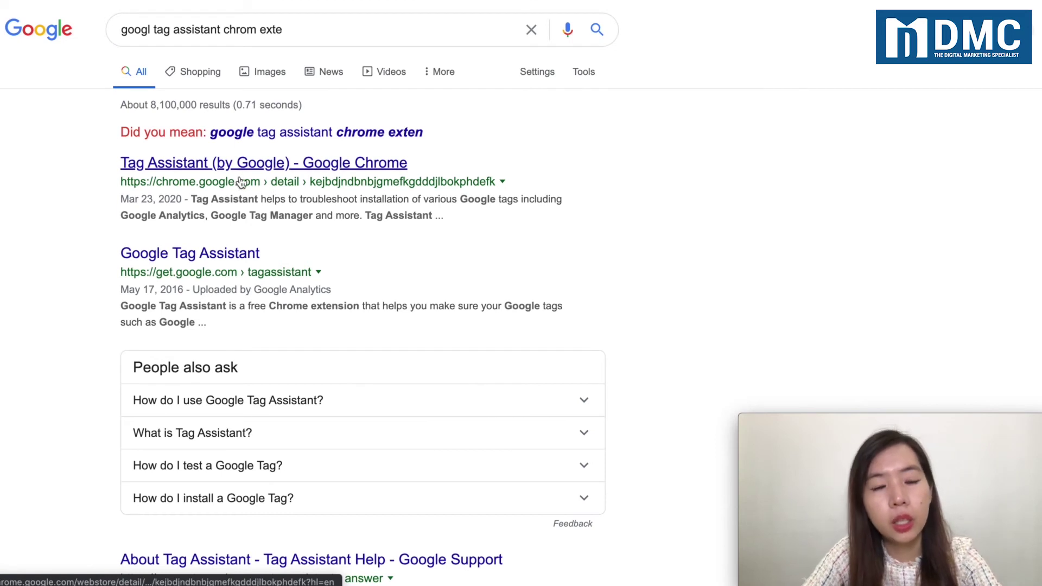
# Complete the Google search as "googl tag assistant chrom extension" and open the Tag Assistant (by Google) listing in the Chrome Web Store
pyautogui.click(295, 30)
pyautogui.write('nsion')
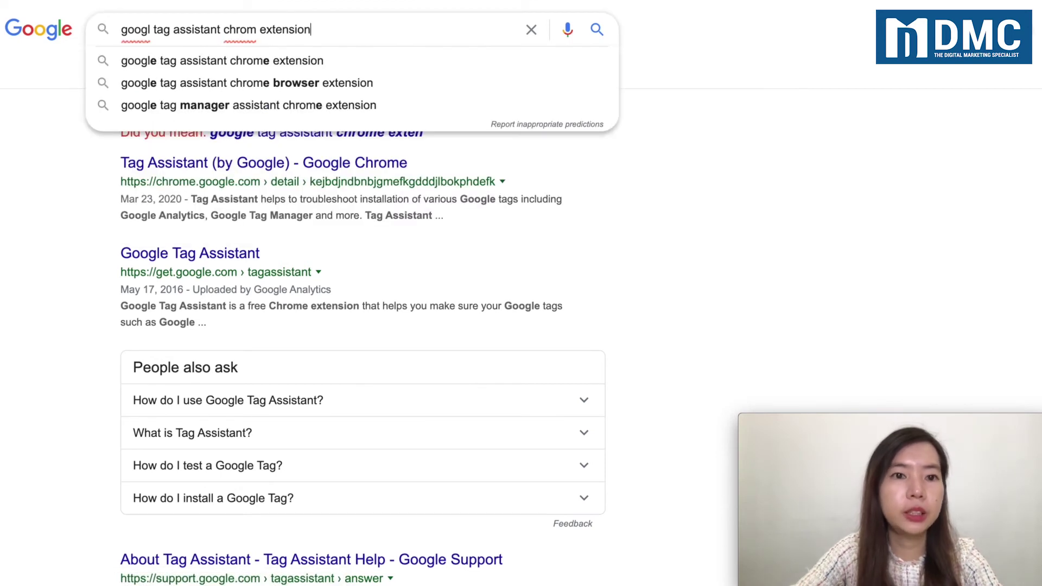
pyautogui.press('Return')
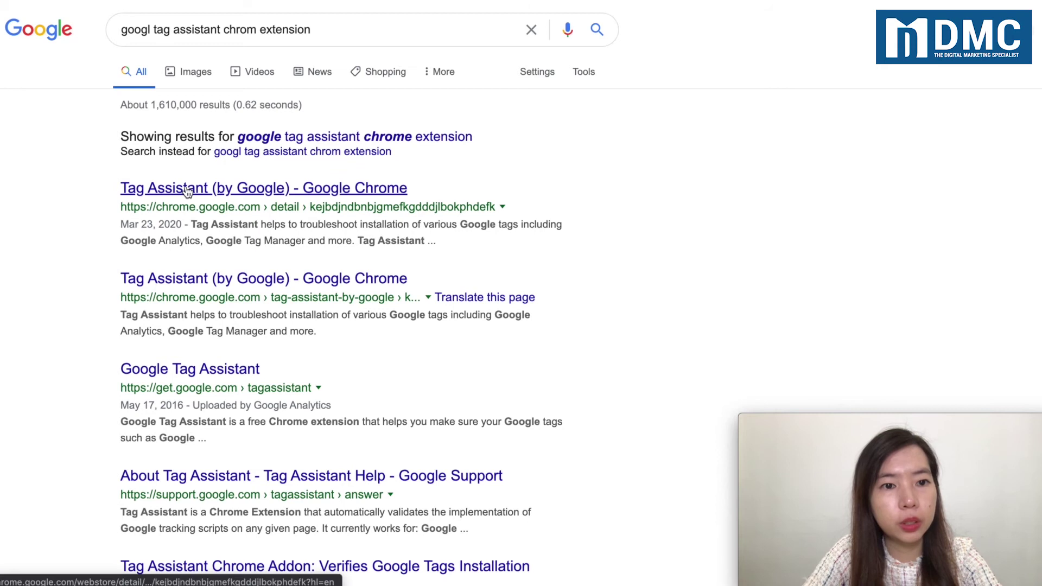
pyautogui.click(278, 188)
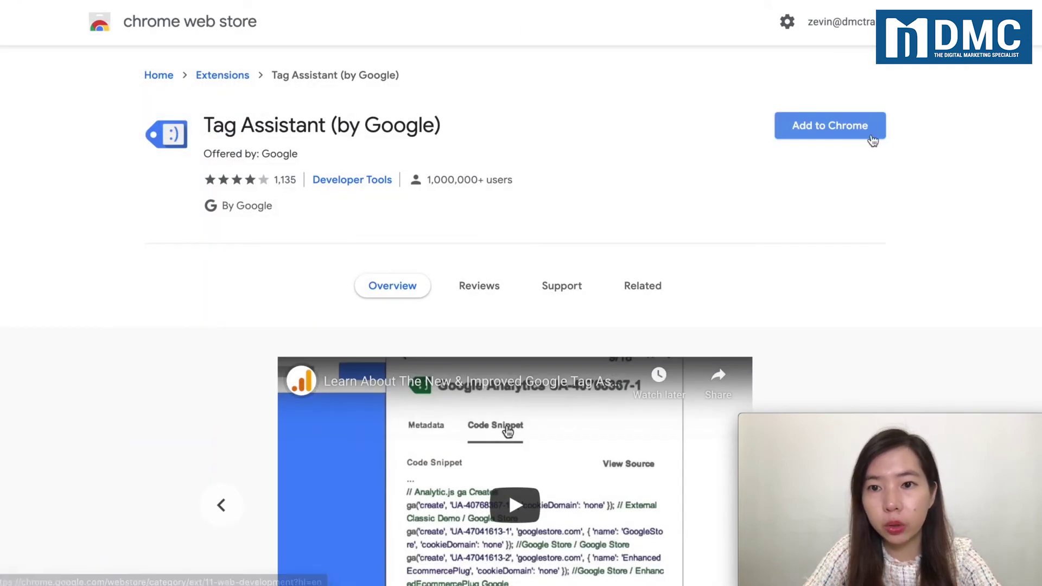
# Install the Tag Assistant (by Google) extension in Chrome and dismiss the sync offer
pyautogui.click(854, 127)
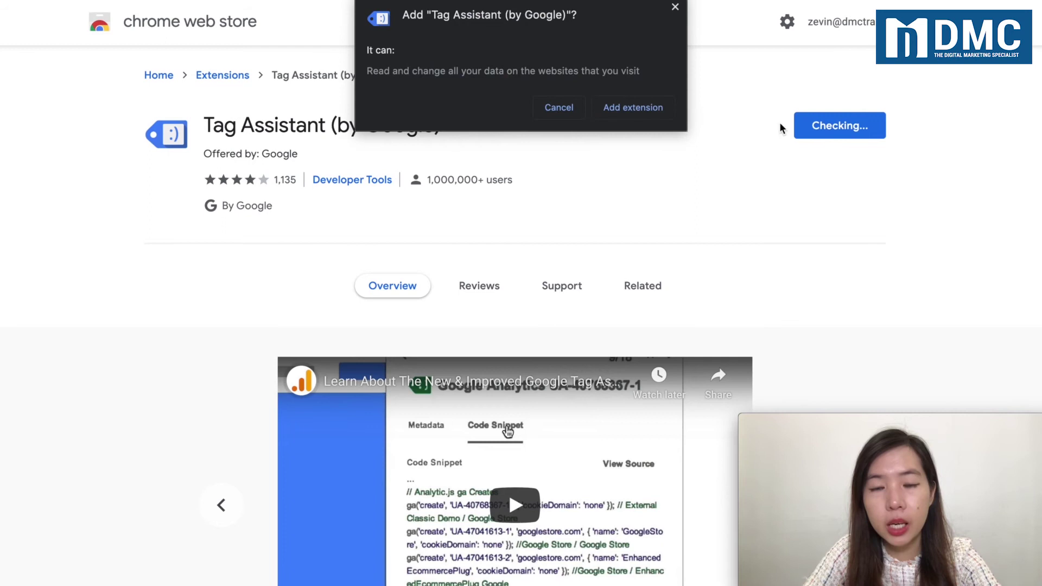
pyautogui.click(633, 110)
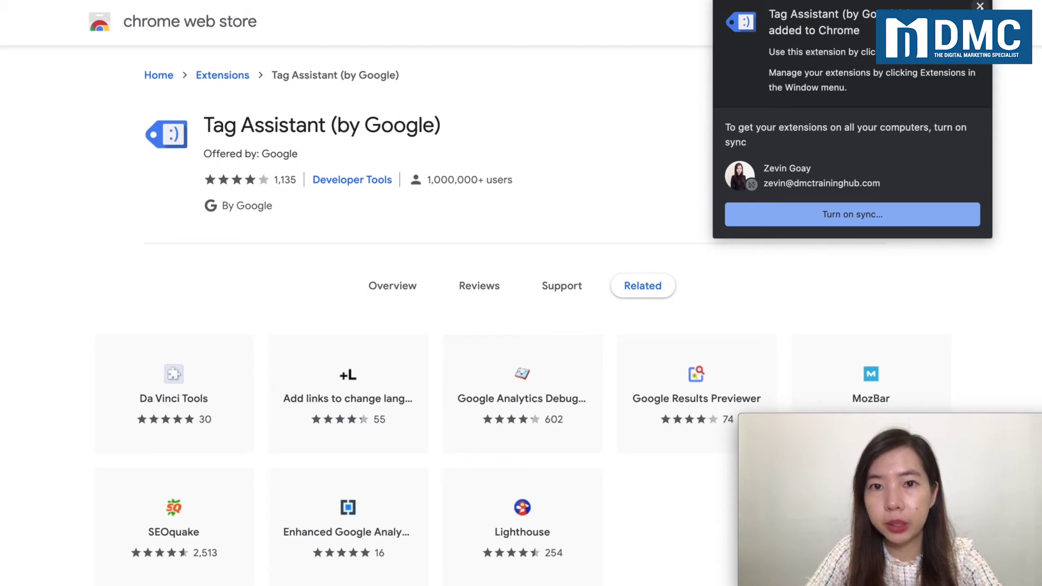
pyautogui.click(980, 6)
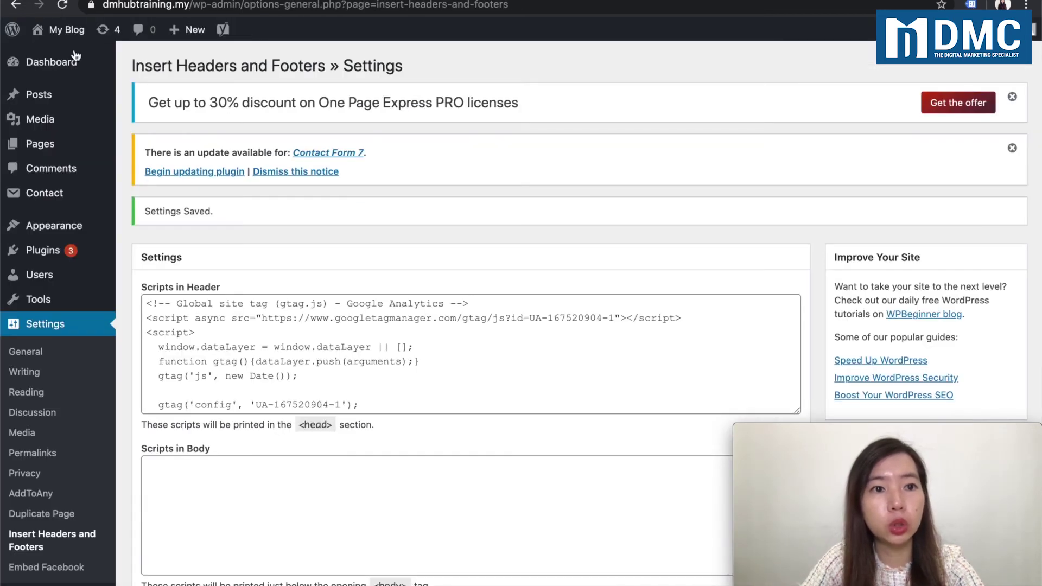
# Open the dmhubtraining.my home page from WordPress in a new tab and complete Tag Assistant's initial setup with all preselected tags
pyautogui.moveTo(66, 30)
pyautogui.rightClick(69, 55)
pyautogui.click(108, 53)
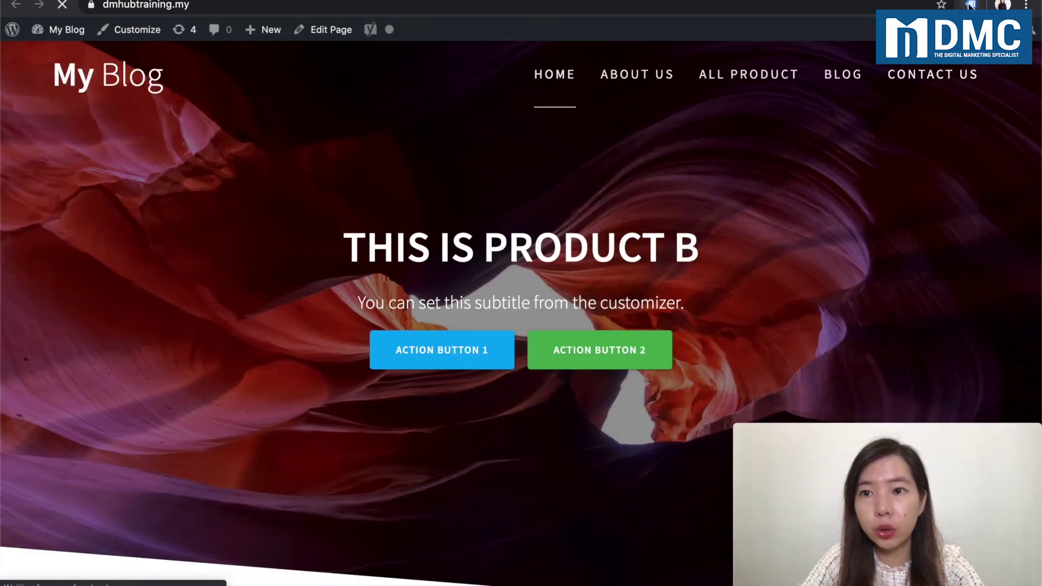
pyautogui.click(971, 6)
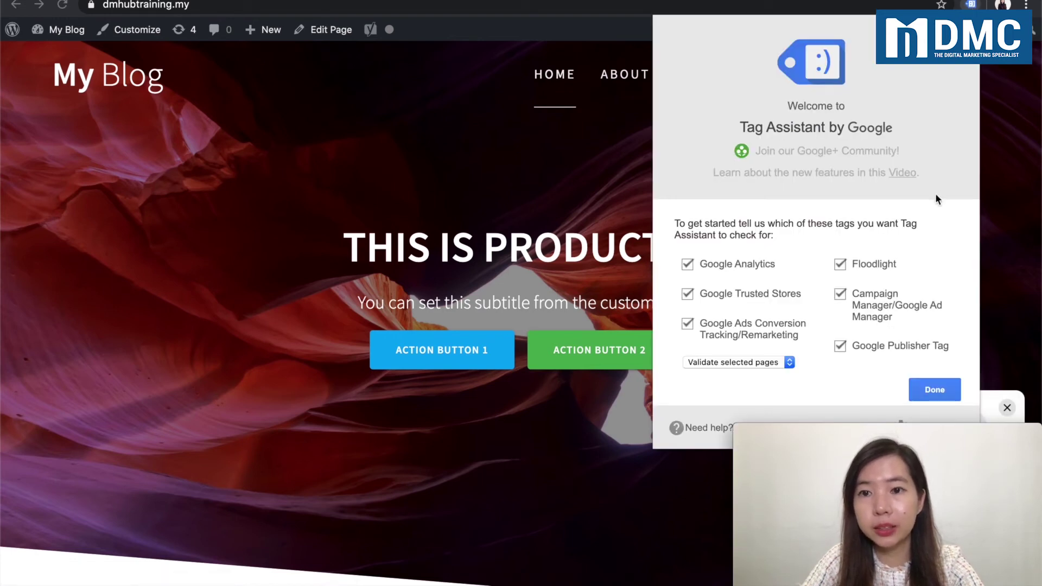
pyautogui.click(933, 387)
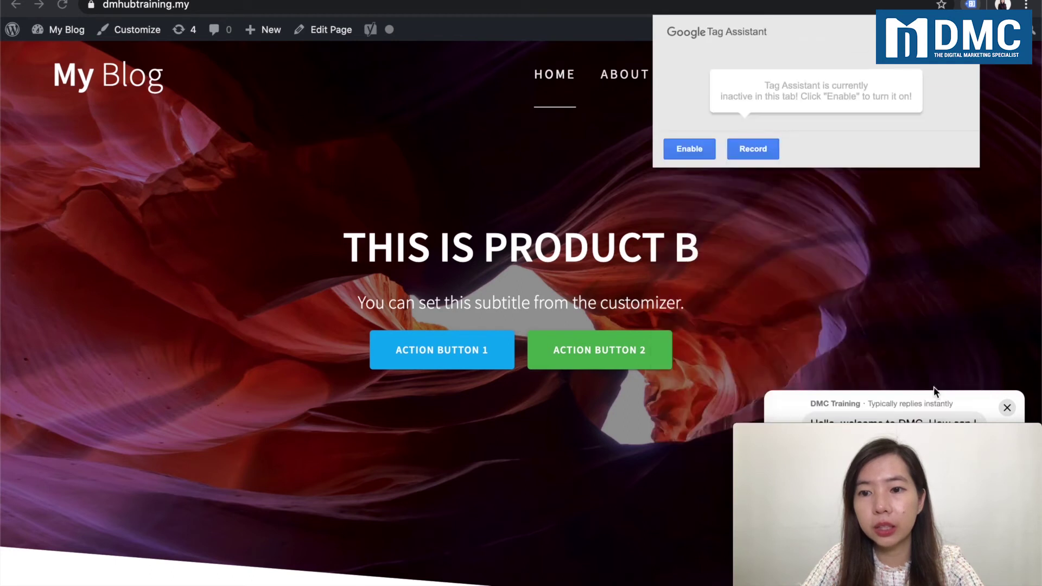
# Start a Tag Assistant recording on the home page, reload the page, and reopen the extension to check its tags
pyautogui.click(753, 149)
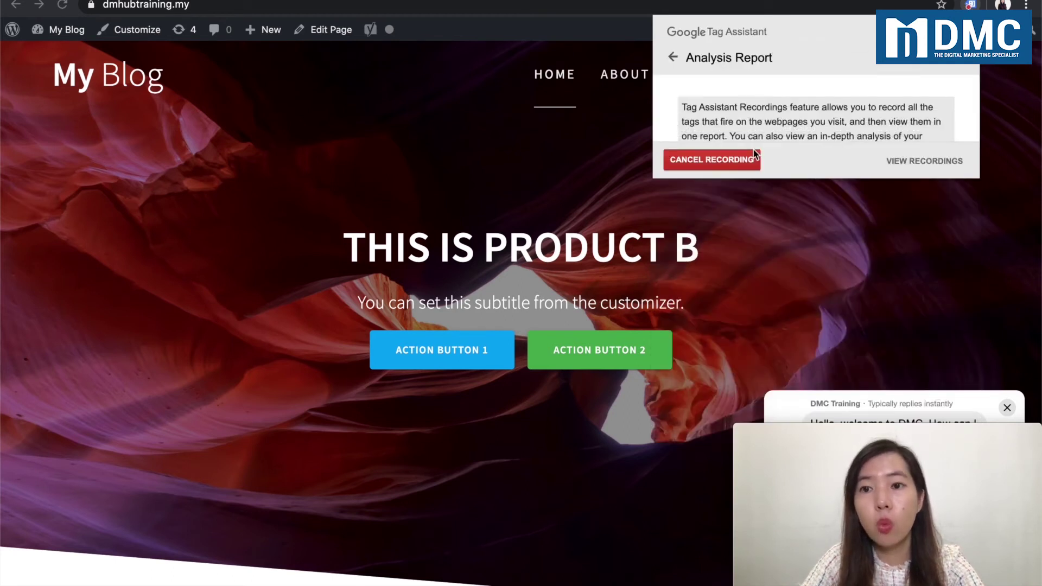
pyautogui.click(460, 144)
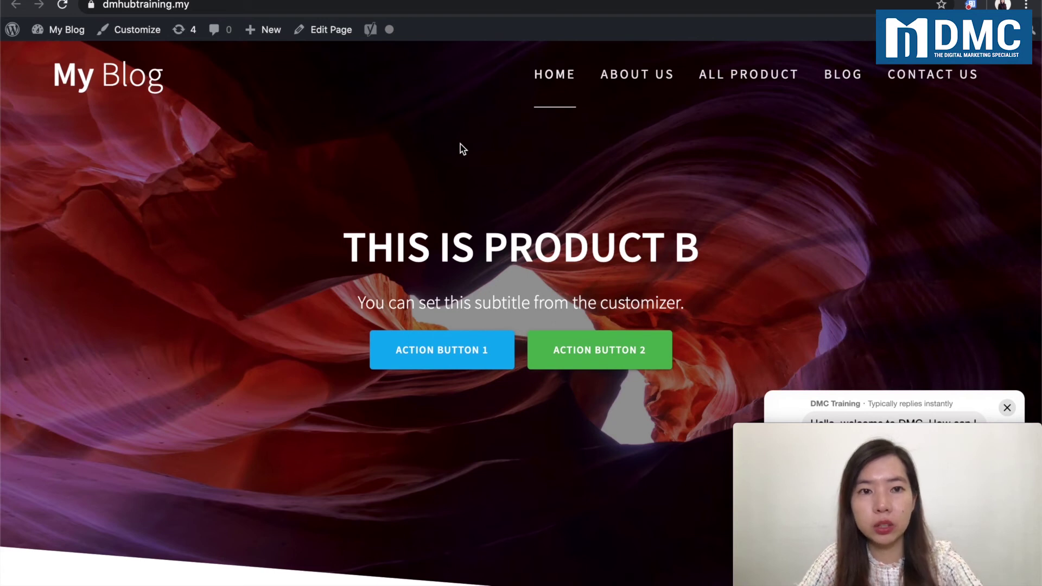
pyautogui.press('super+r')
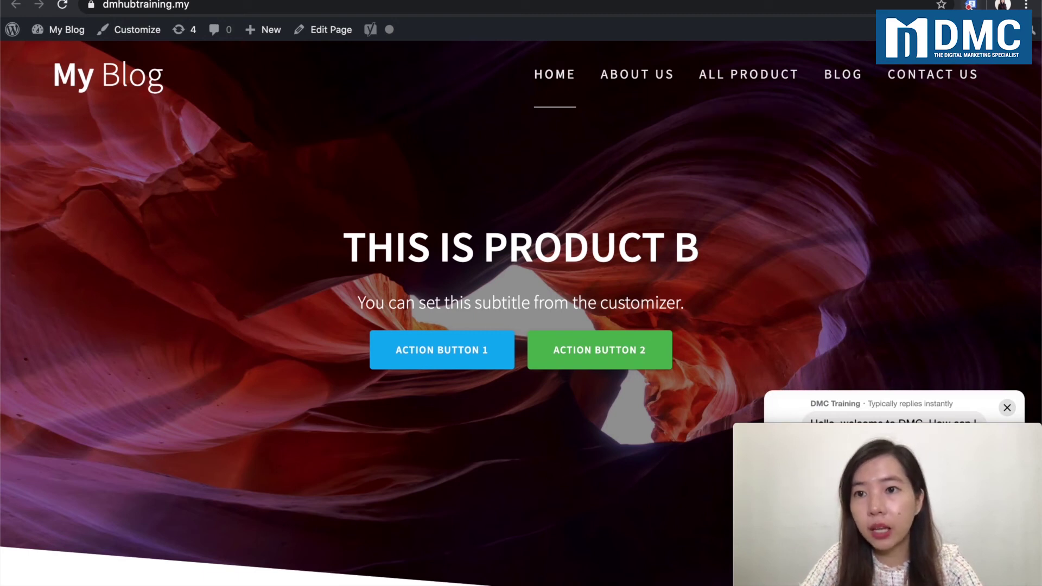
pyautogui.click(970, 5)
pyautogui.click(971, 6)
pyautogui.click(971, 6)
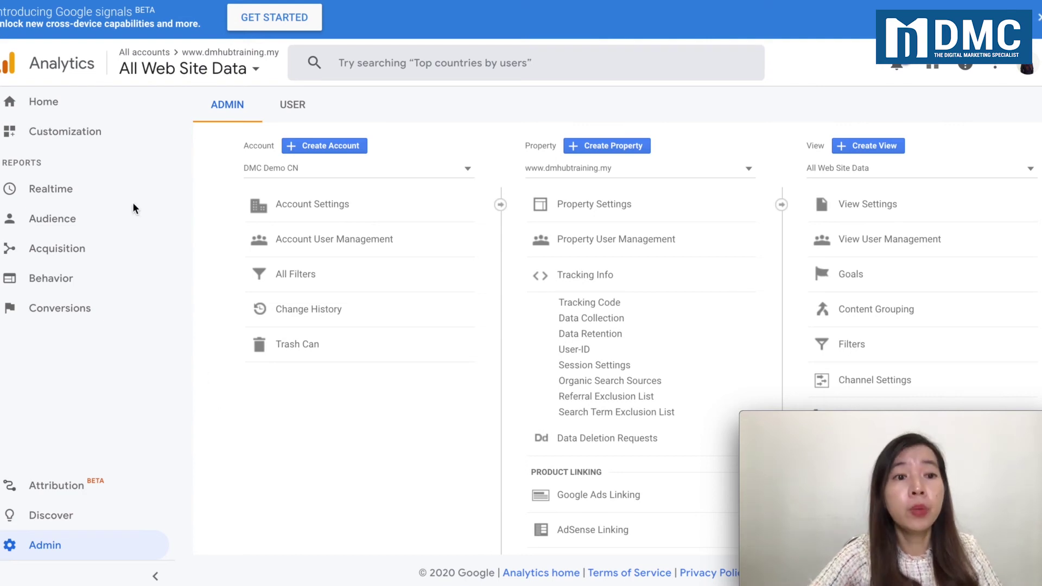
# Switch to Google Analytics, toggle the navigation sidebar, and open the Admin settings
pyautogui.click(155, 576)
pyautogui.click(10, 578)
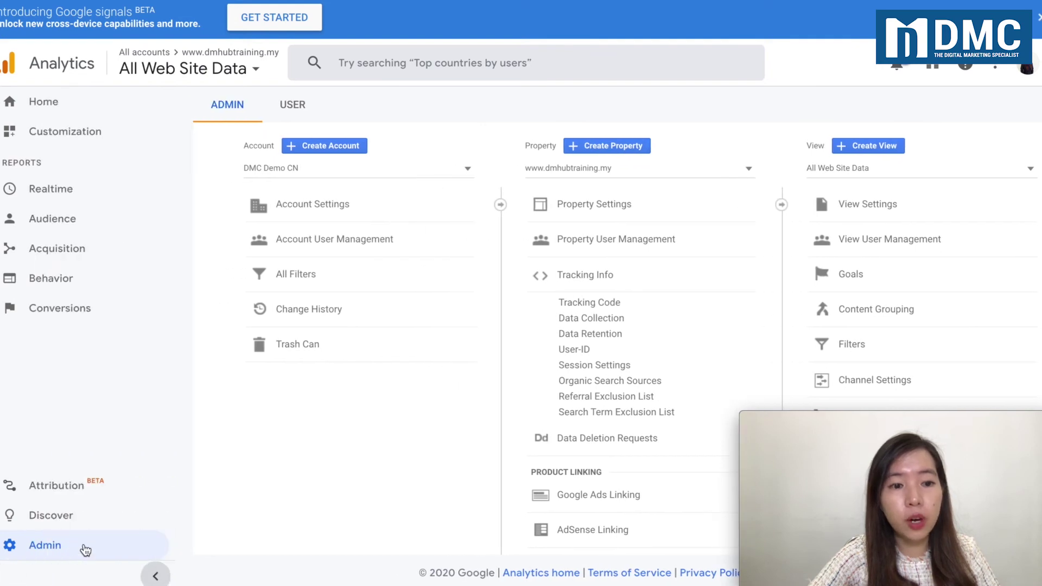
pyautogui.click(85, 548)
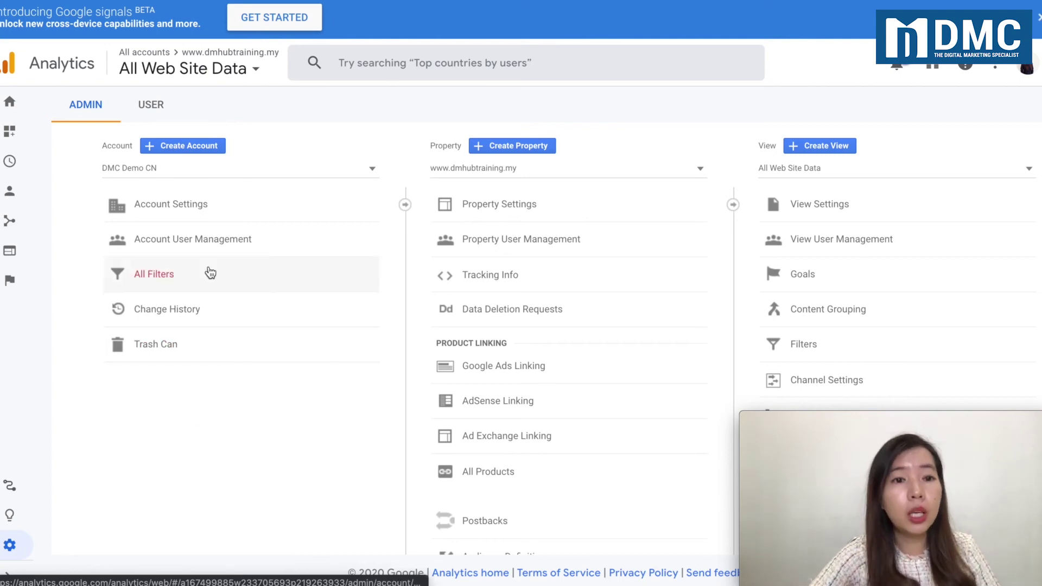
# Select the DMC Demo CN account in the Admin settings and check which properties it contains
pyautogui.click(349, 173)
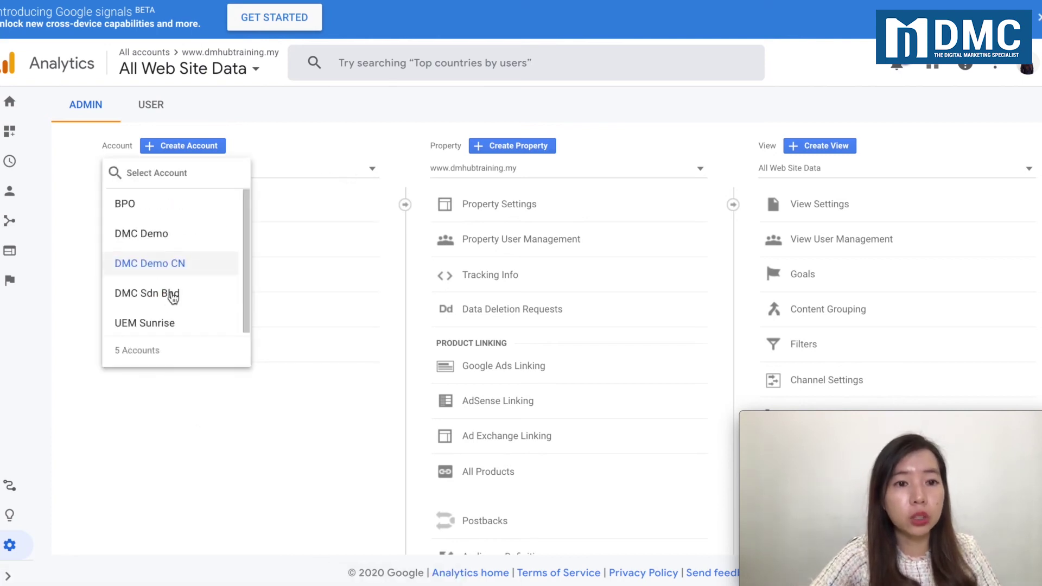
pyautogui.click(154, 262)
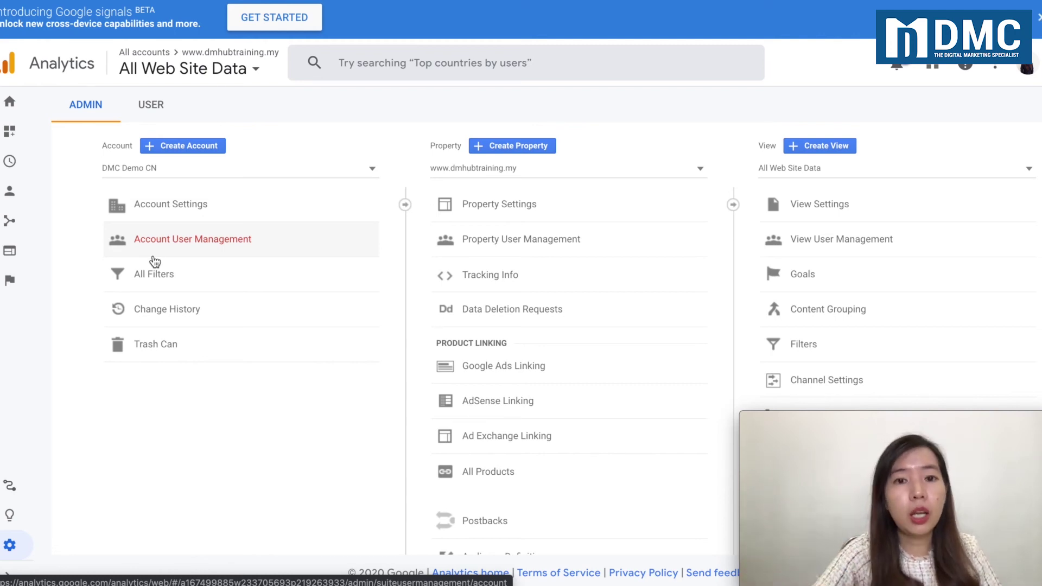
pyautogui.click(569, 169)
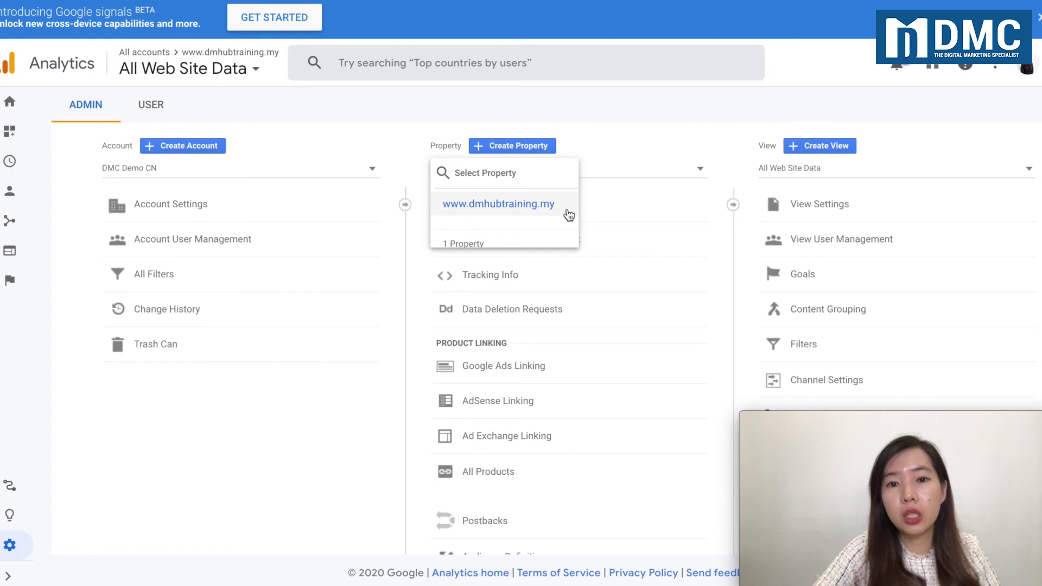
pyautogui.click(701, 172)
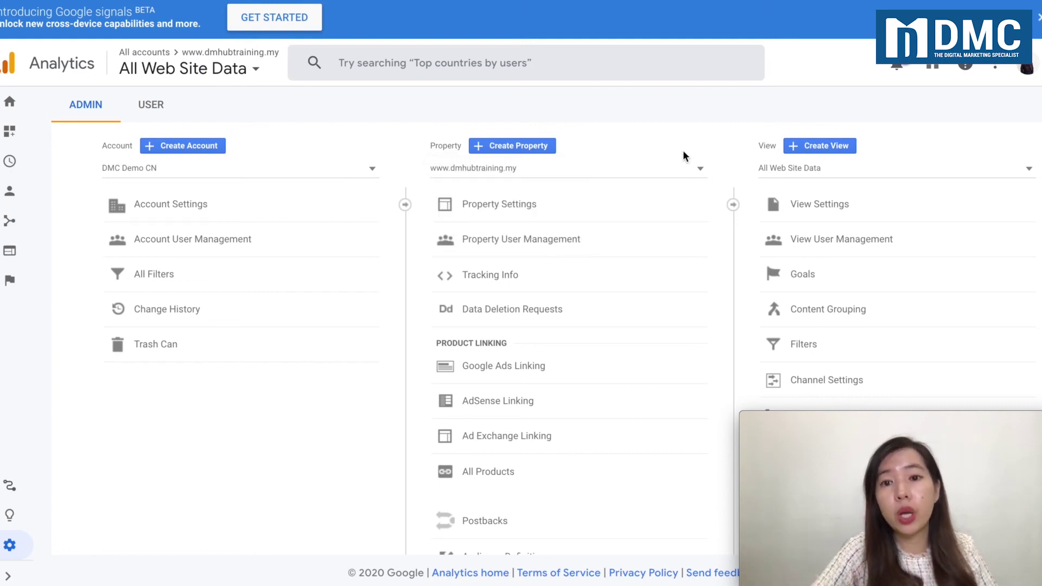
pyautogui.click(512, 288)
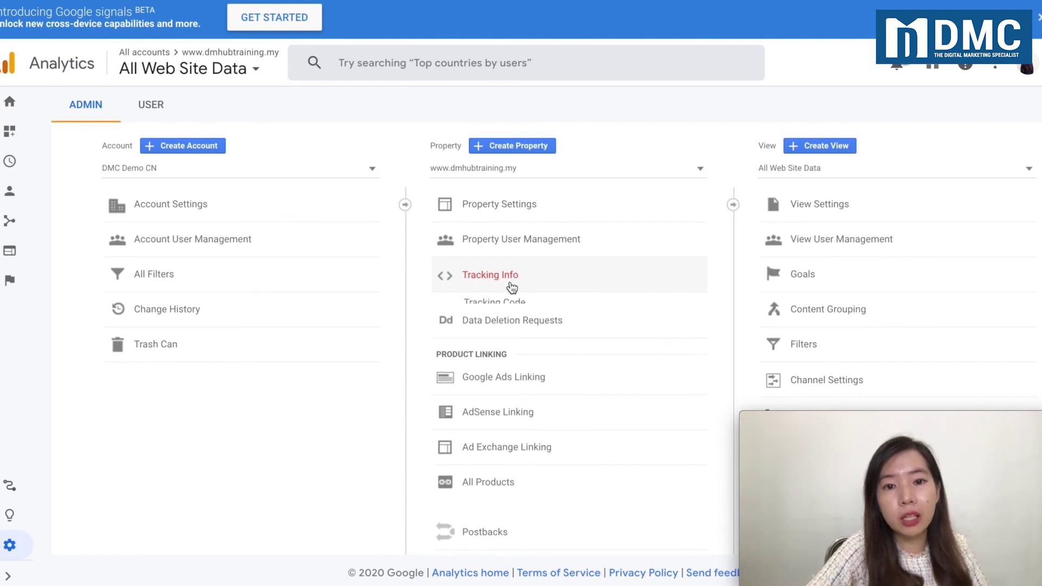
pyautogui.click(510, 302)
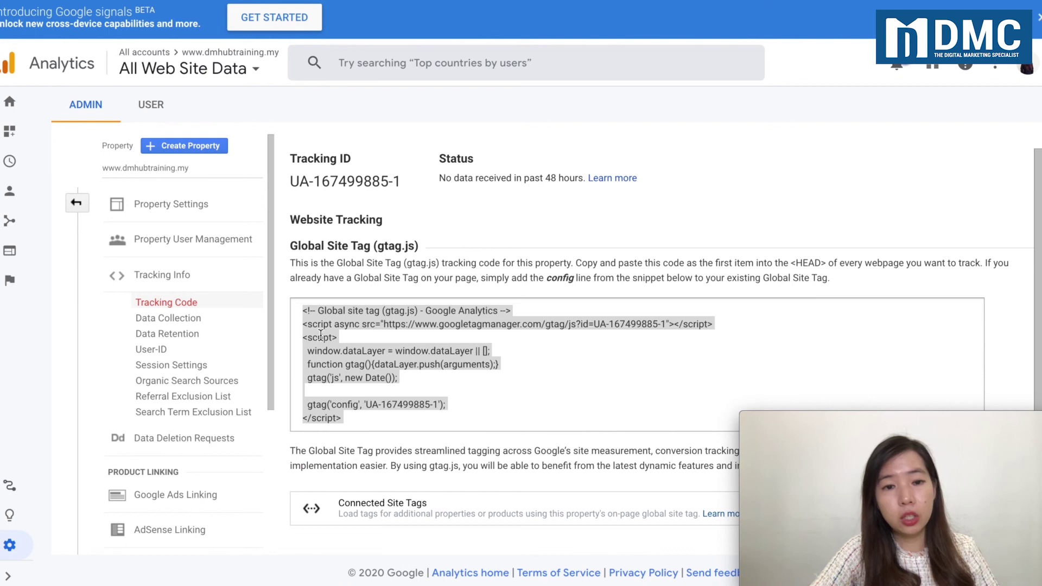
pyautogui.moveTo(301, 316); pyautogui.dragTo(351, 423)
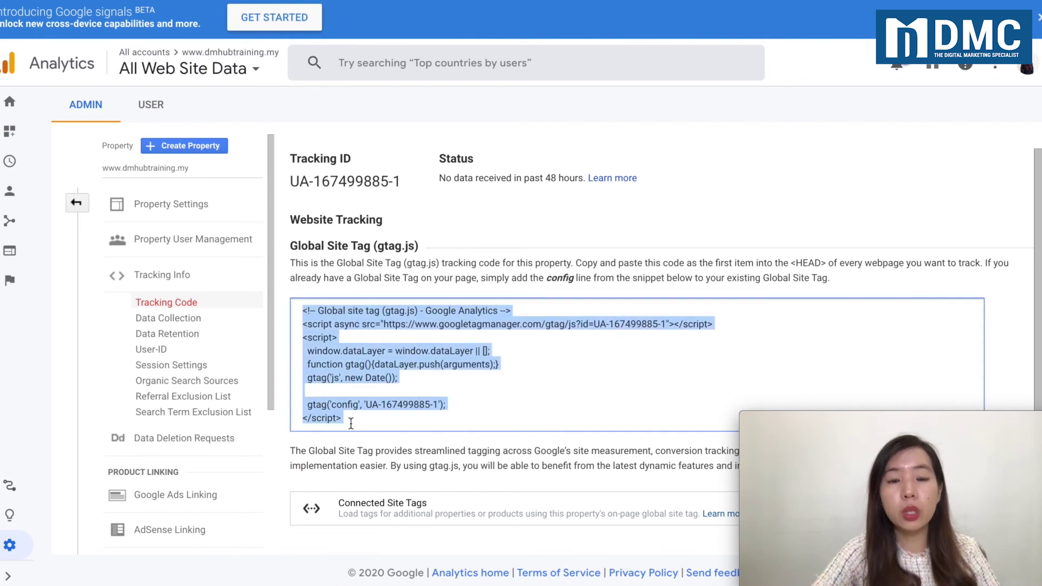